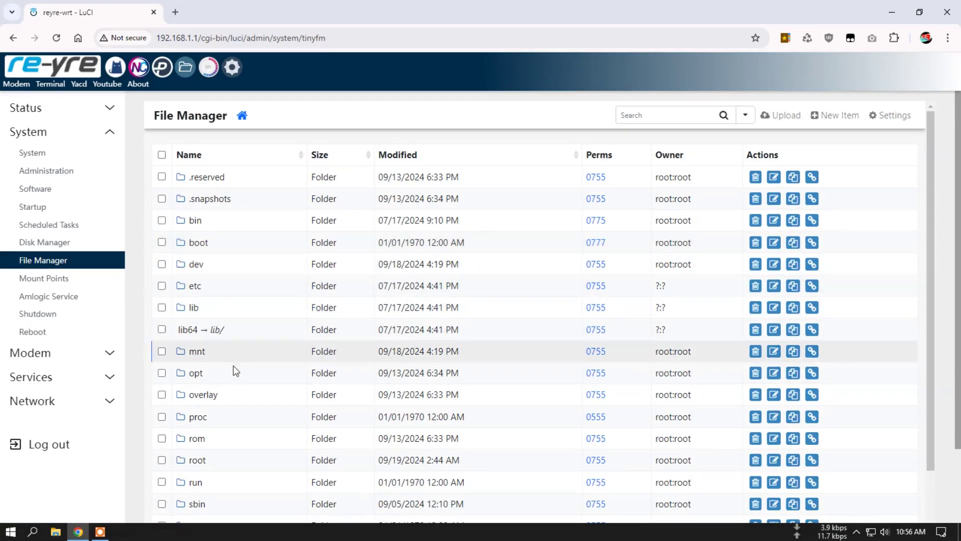
- Upload luci-23.05_luci-app-passwall_4.78-2_all.ipk from Downloads to the router's root folder and return to that folder's listing
click(197, 459)
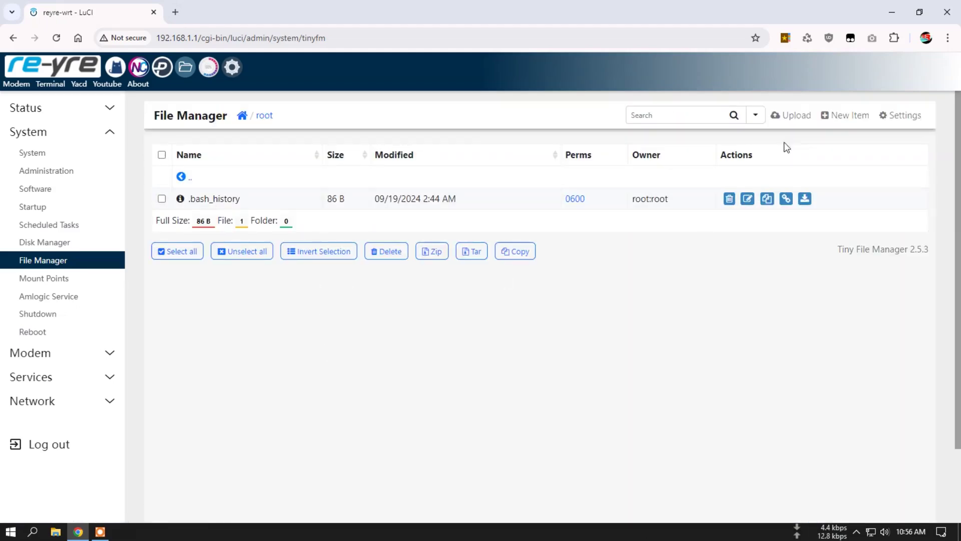
click(796, 115)
click(565, 268)
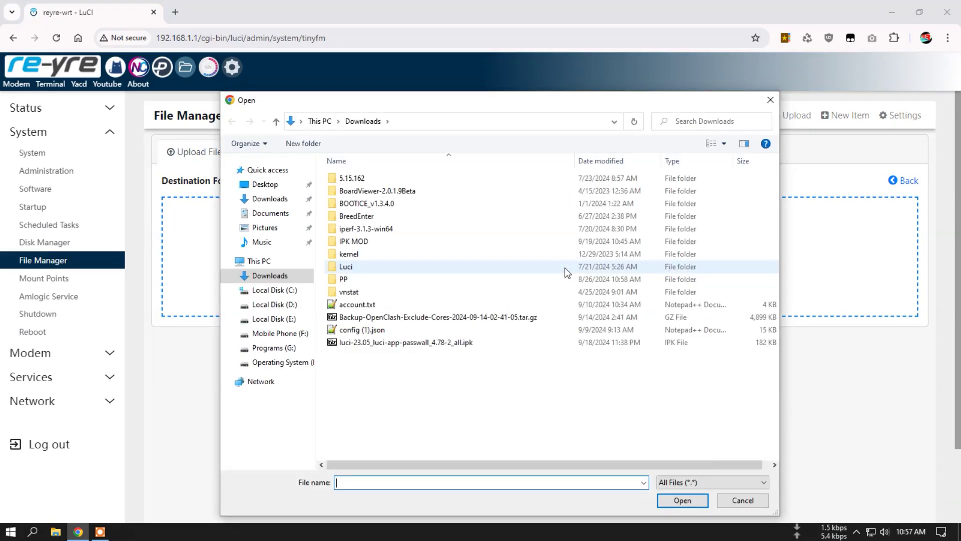
click(400, 342)
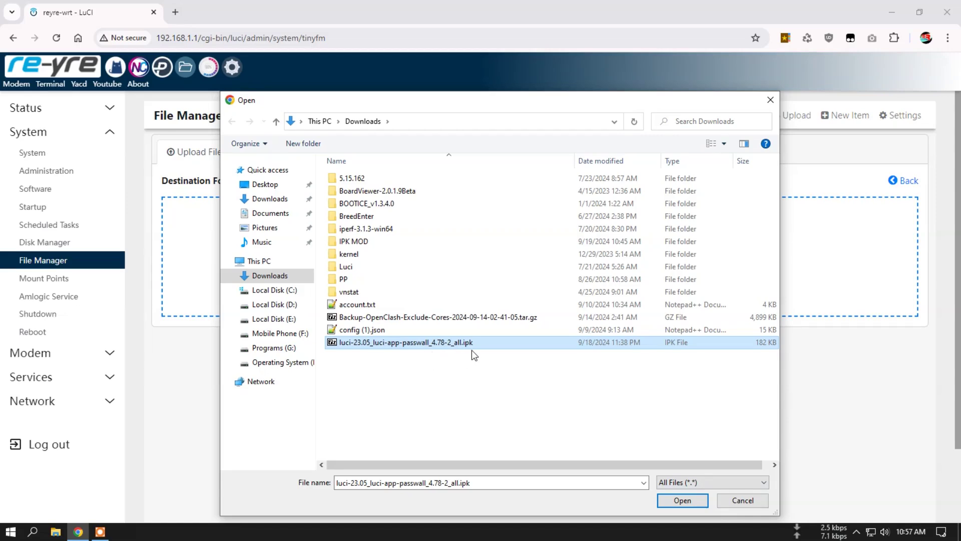
click(682, 500)
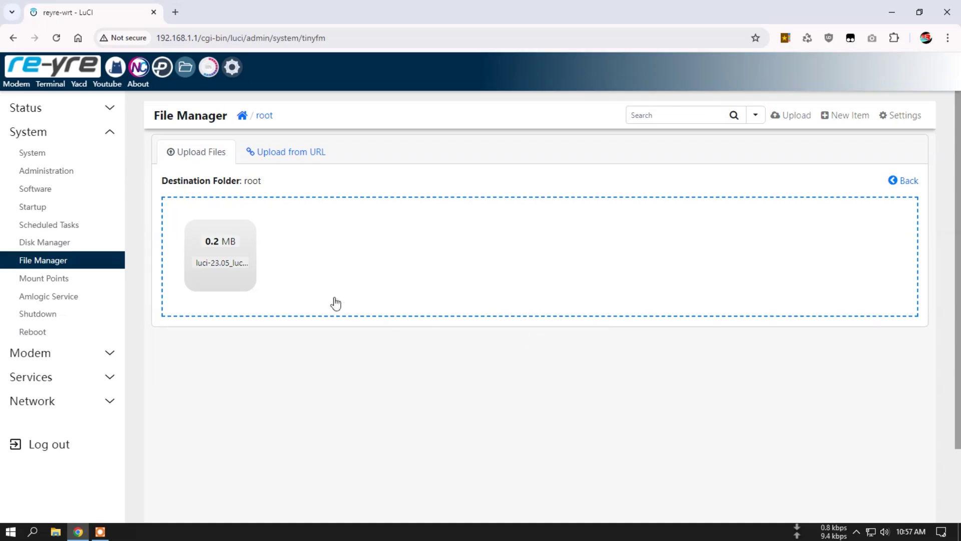
click(260, 117)
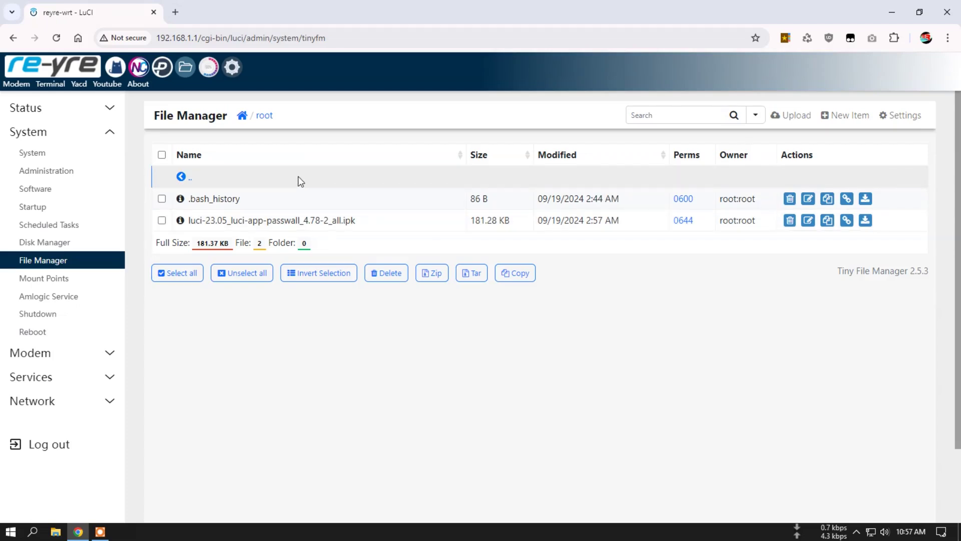
- Open the router's terminal and change to the home directory with cd
click(52, 86)
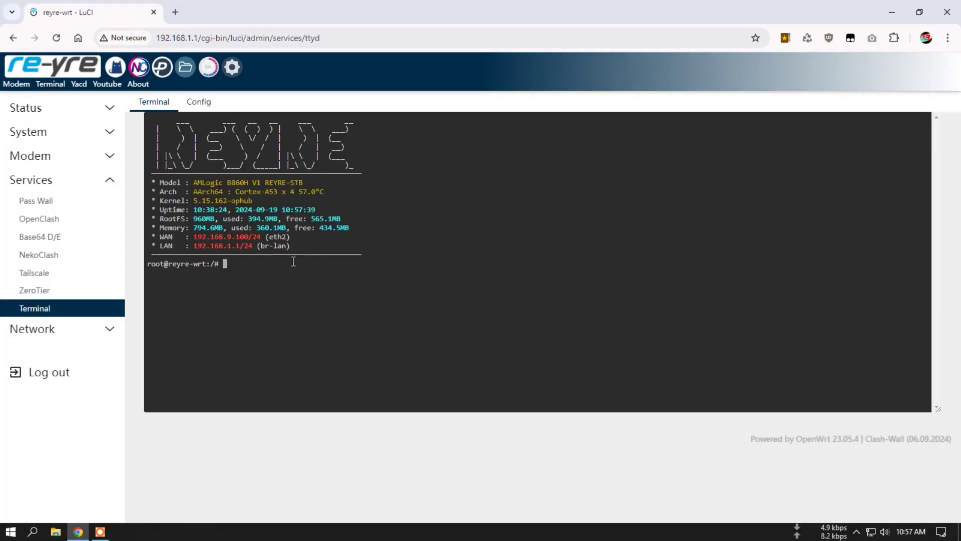
text(cd)
key(Return)
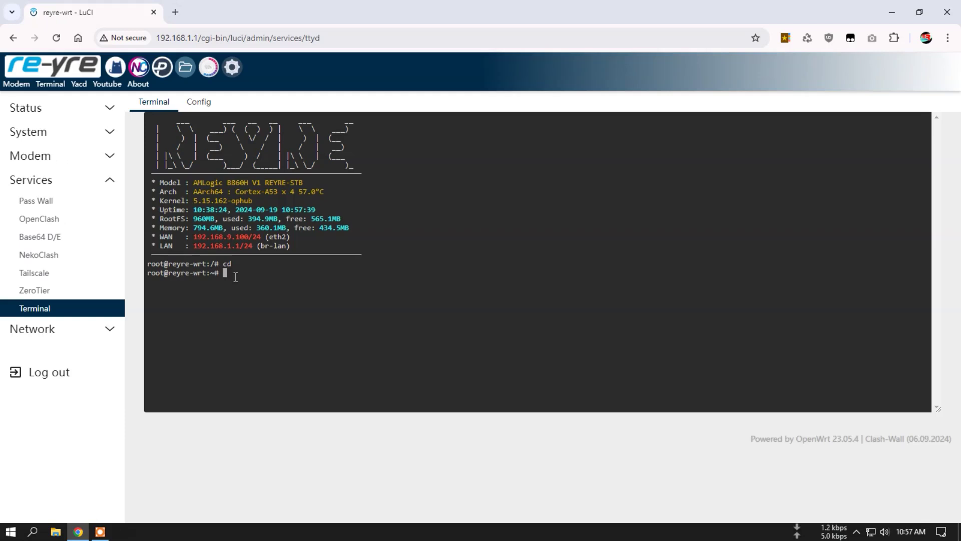
- Update the package lists with opkg update, and install the uploaded package with opkg install *.ipk
text(opkg)
key(BackSpace)
text(update)
key(Return)
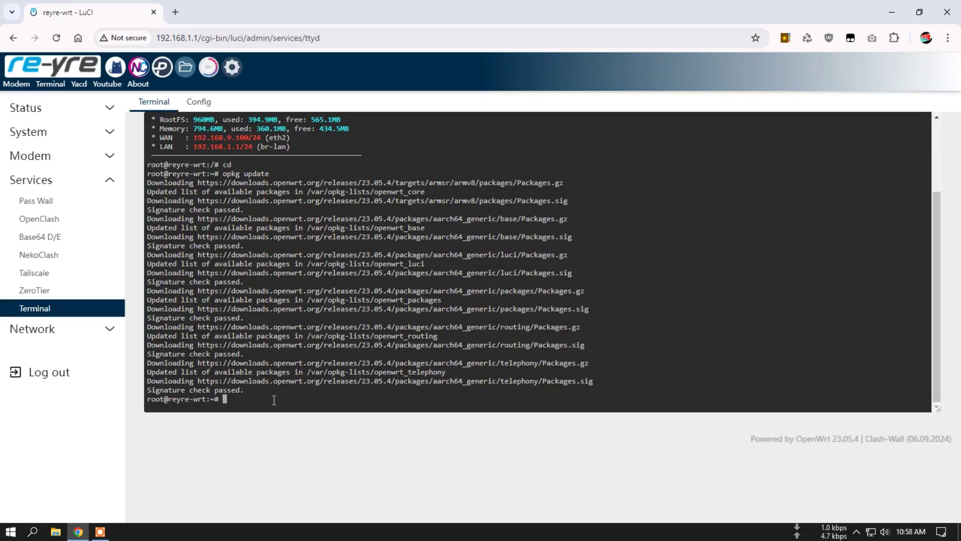
text(opkg install *.ipk)
key(Return)
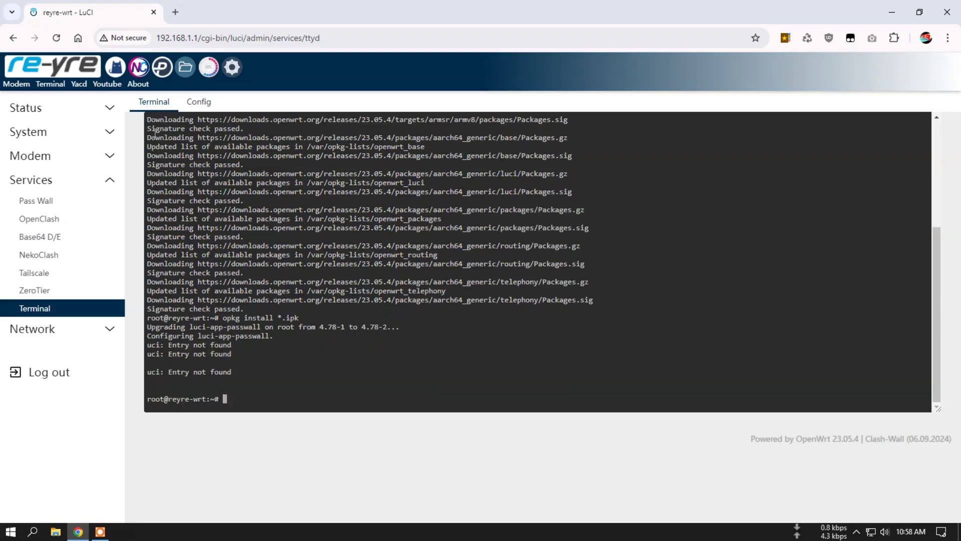
- Leave the terminal and check the installed Passwall version on Pass Wall's App Update page
click(163, 69)
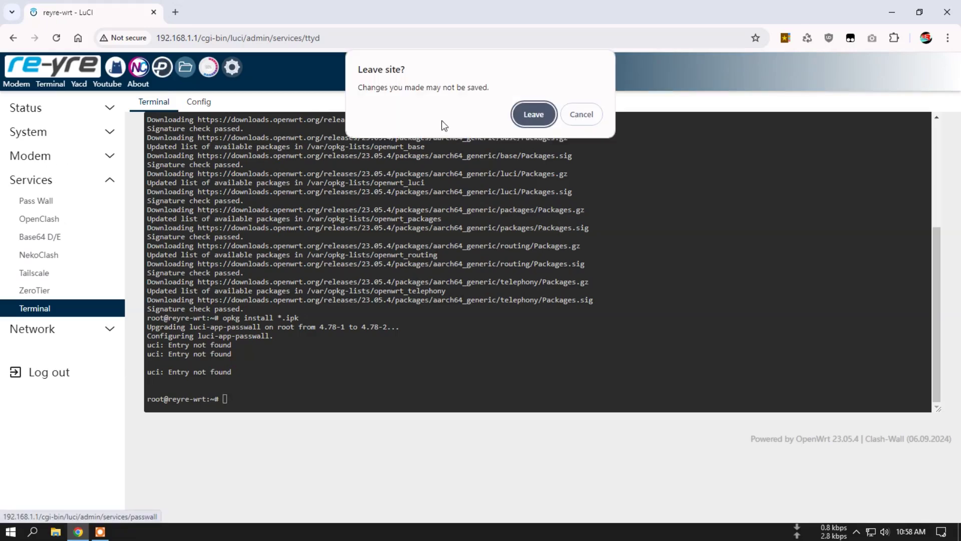
click(546, 113)
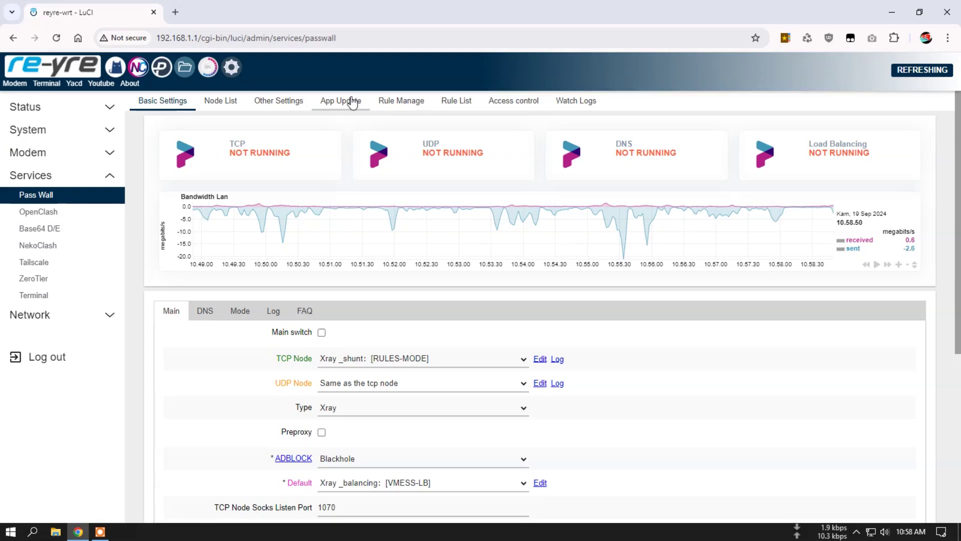
click(353, 102)
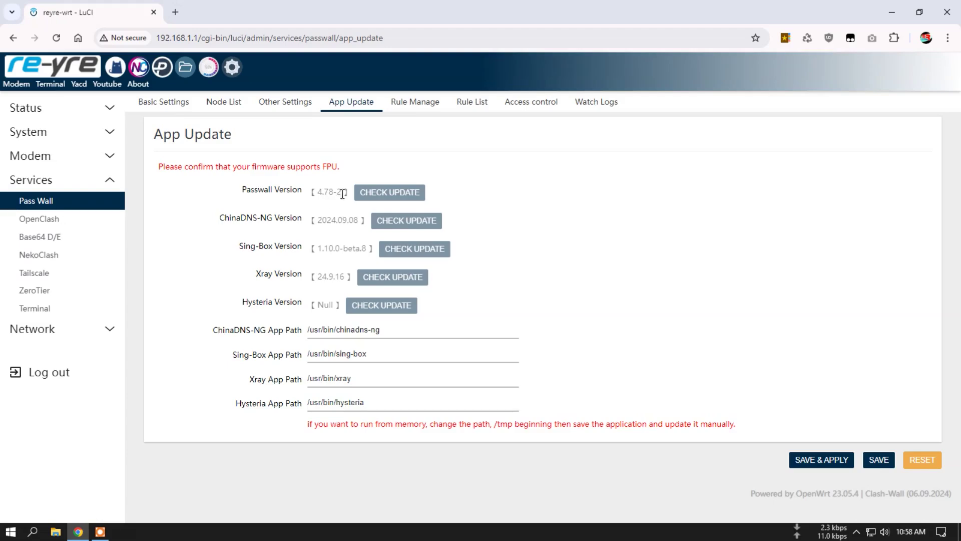
- Add a new node to Pass Wall's node list
click(235, 101)
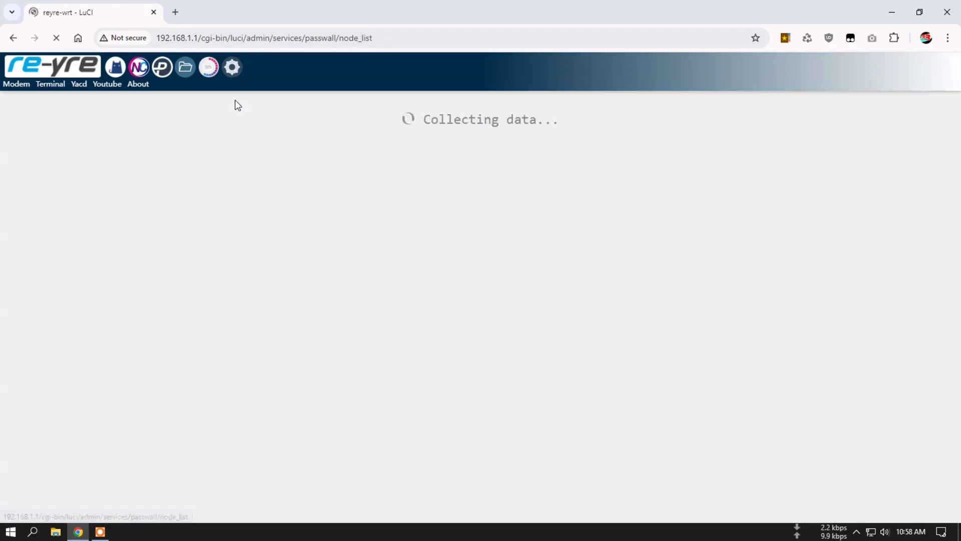
scroll(471, 256, down, 2)
scroll(475, 260, down, 1)
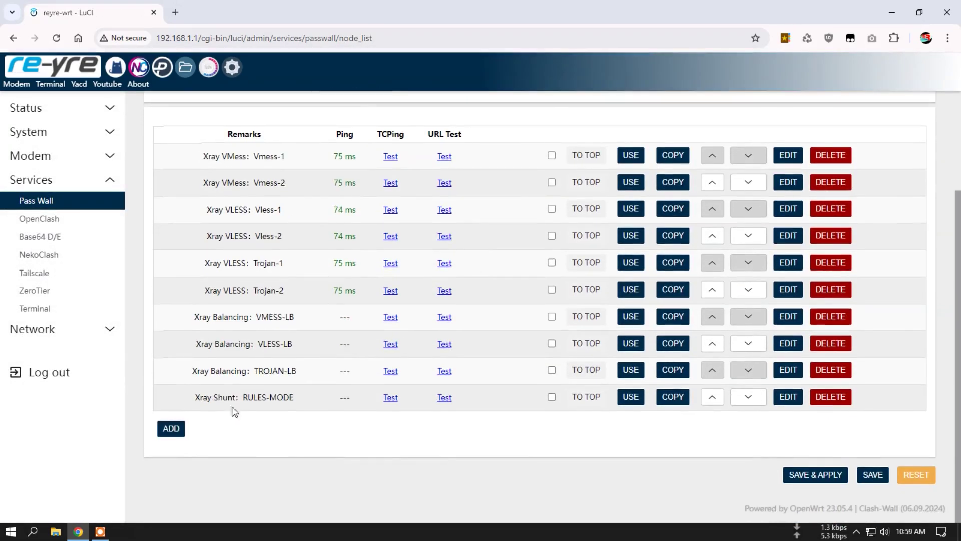
click(173, 430)
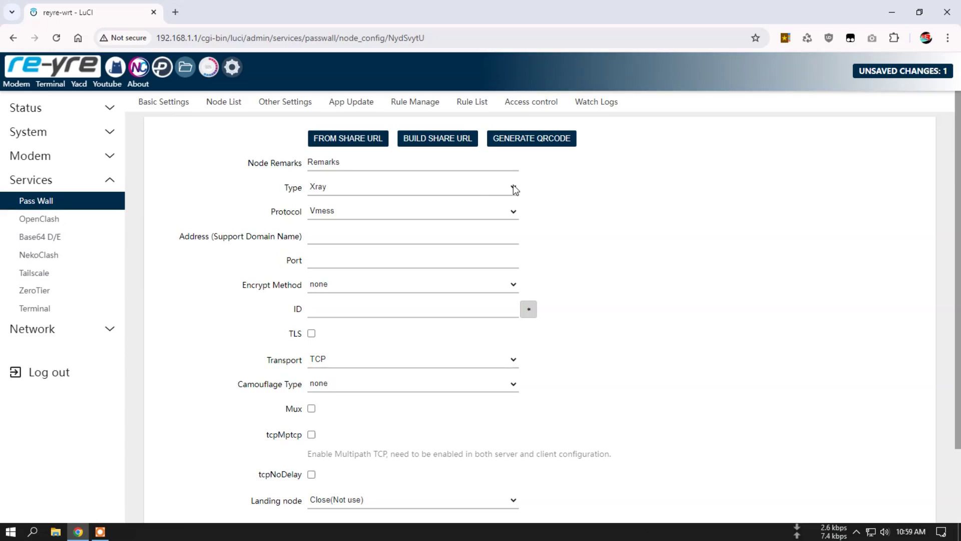
- Set the new Xray node's protocol to HTTP, enable TLS and review the options this offers
click(513, 212)
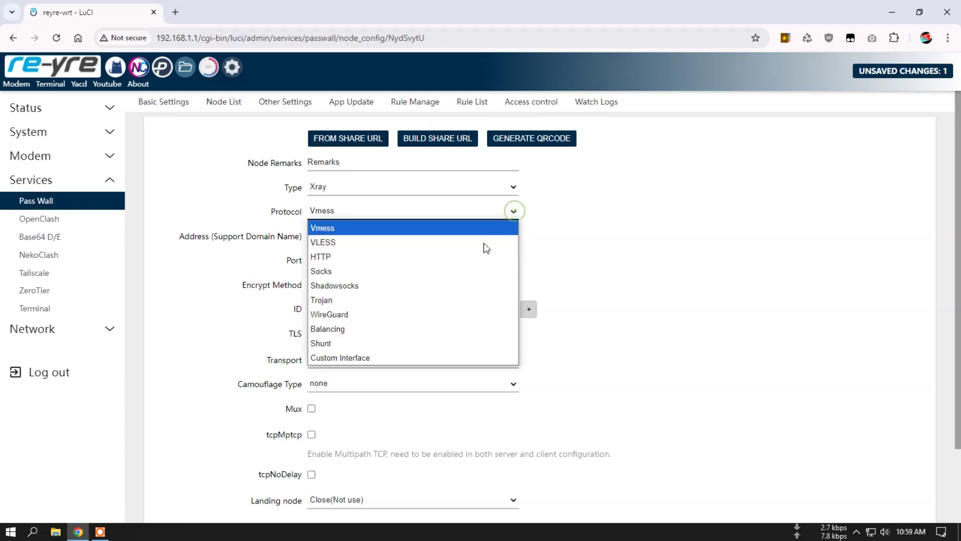
click(454, 257)
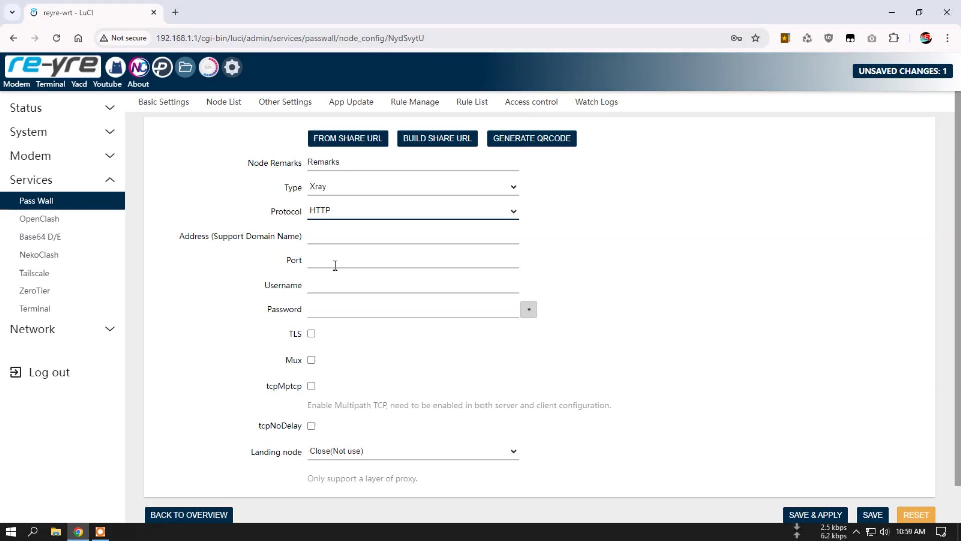
click(312, 334)
scroll(386, 339, down, 2)
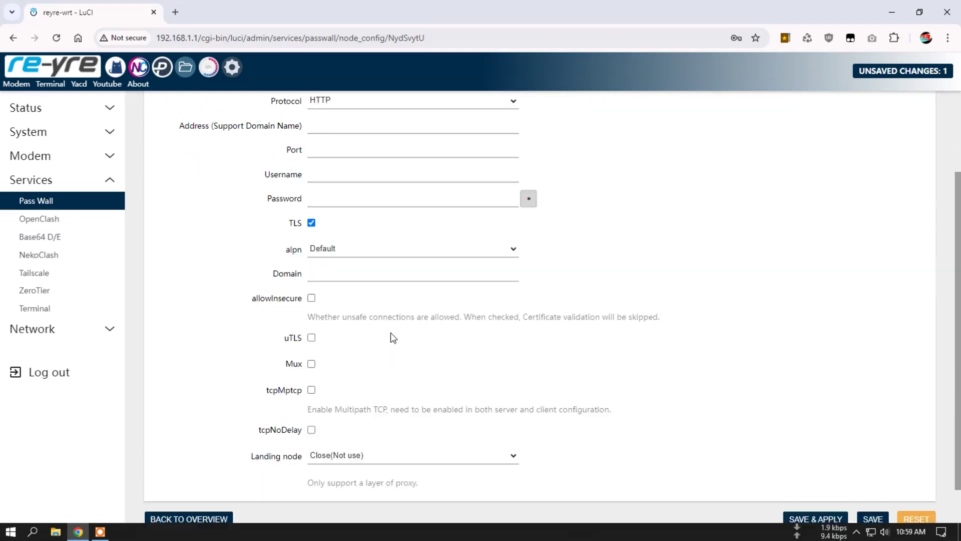
click(464, 244)
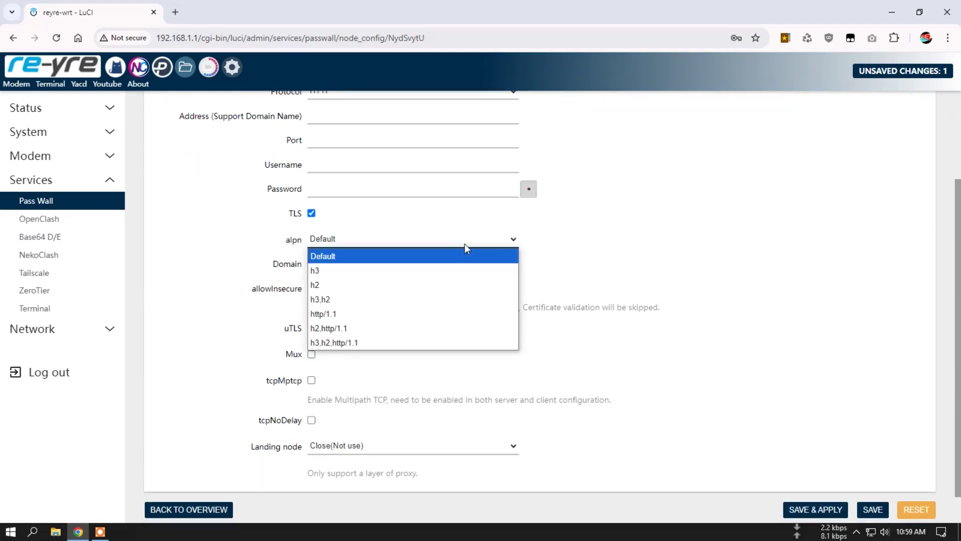
click(465, 242)
scroll(362, 370, down, 1)
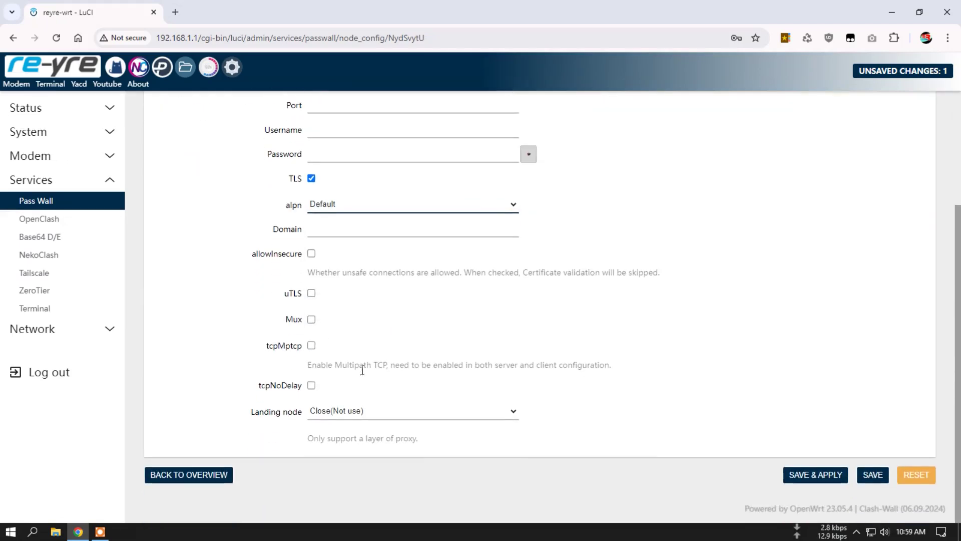
scroll(362, 370, up, 1)
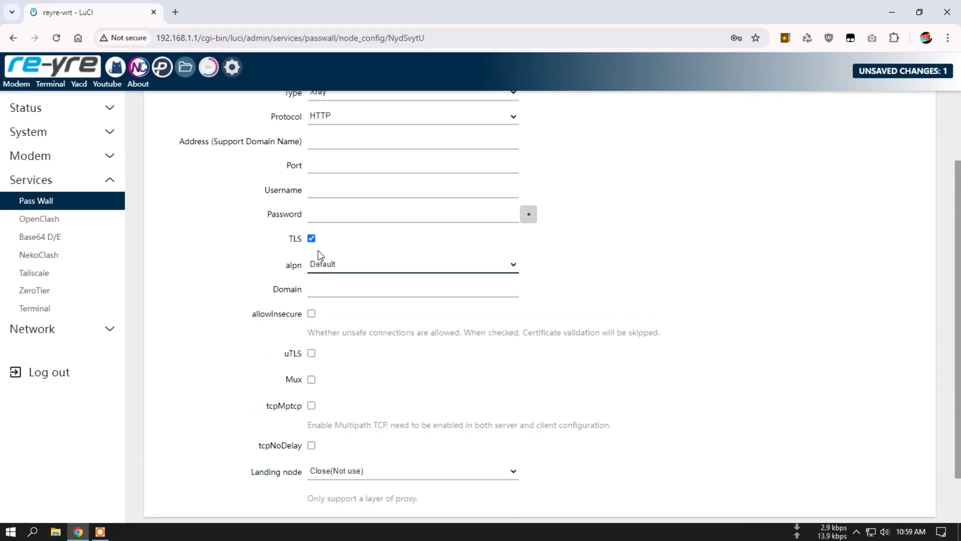
scroll(351, 250, up, 1)
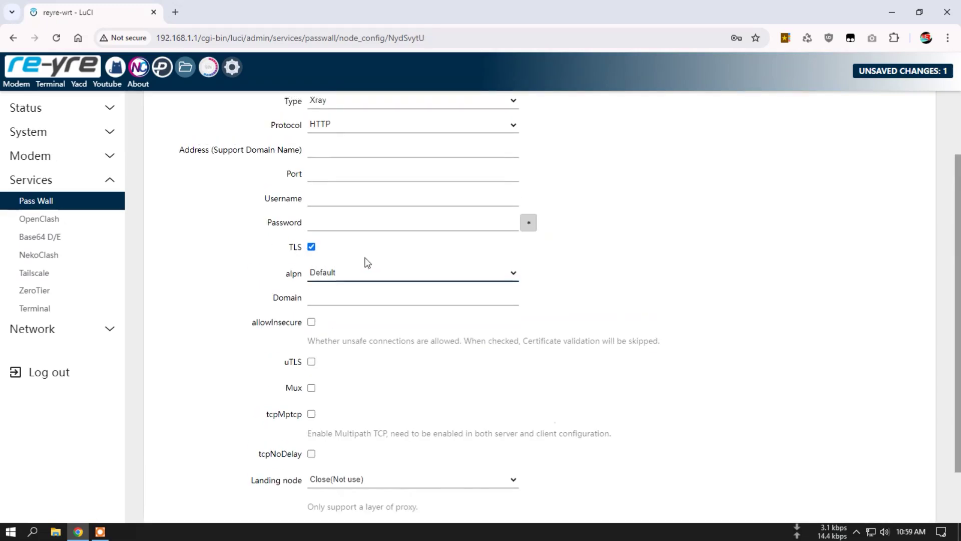
scroll(367, 261, up, 1)
- Change the node's type to Sing-Box and its protocol to HTTP
click(395, 181)
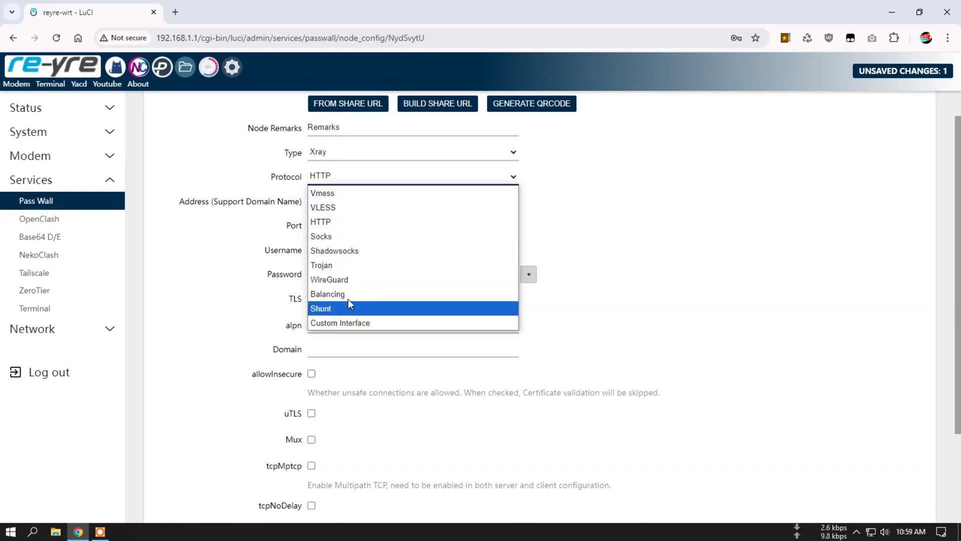
click(398, 155)
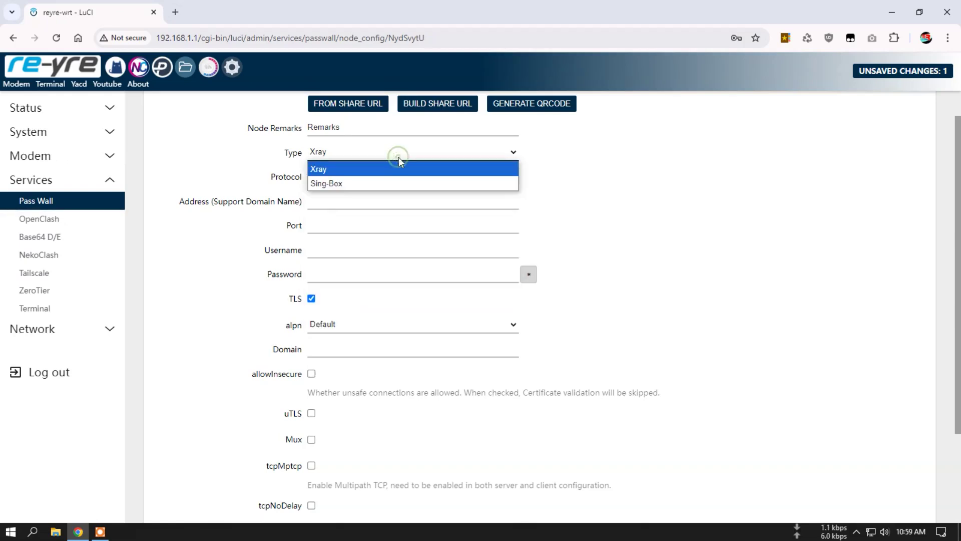
click(392, 182)
click(390, 191)
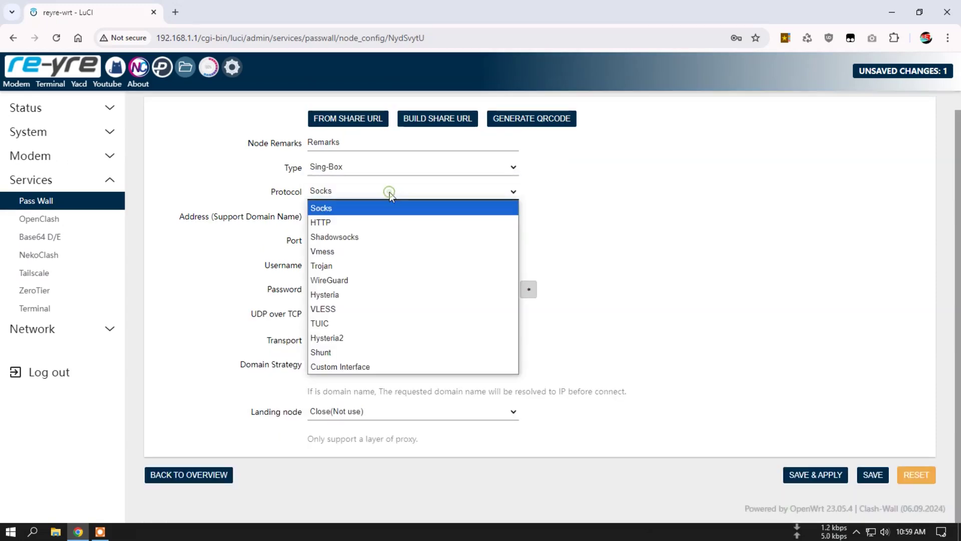
click(377, 222)
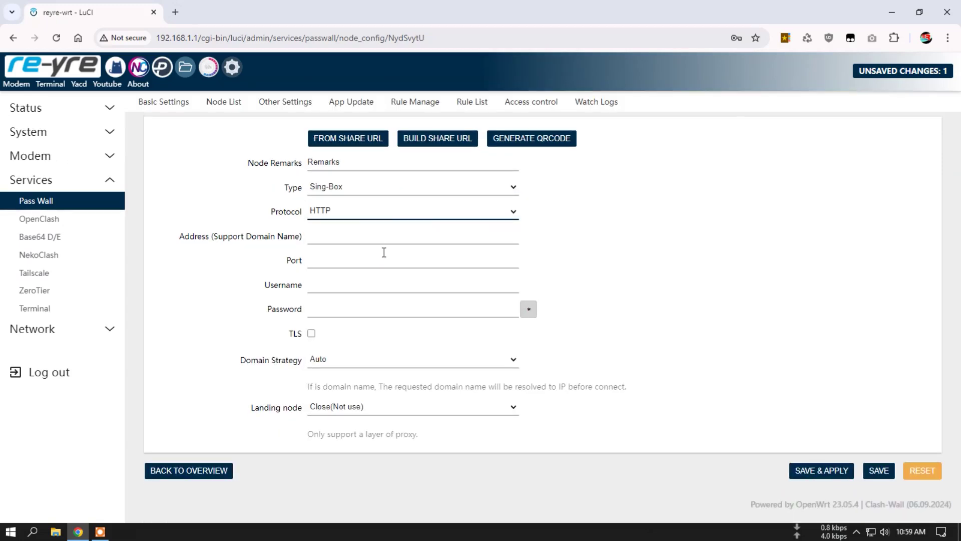
- Enable TLS on the Sing-Box HTTP node and try its allowInsecure and uTLS options, leaving both disabled
click(315, 334)
scroll(380, 337, down, 3)
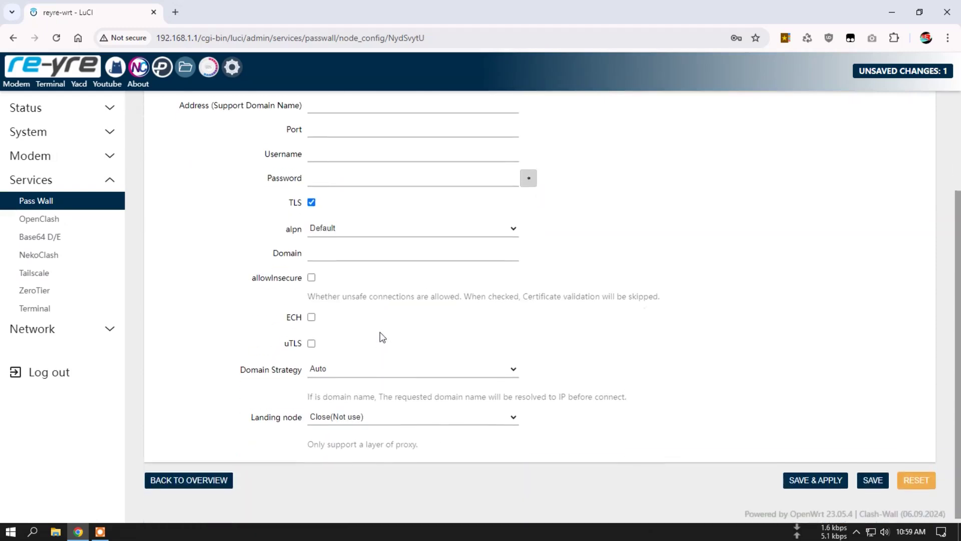
click(326, 365)
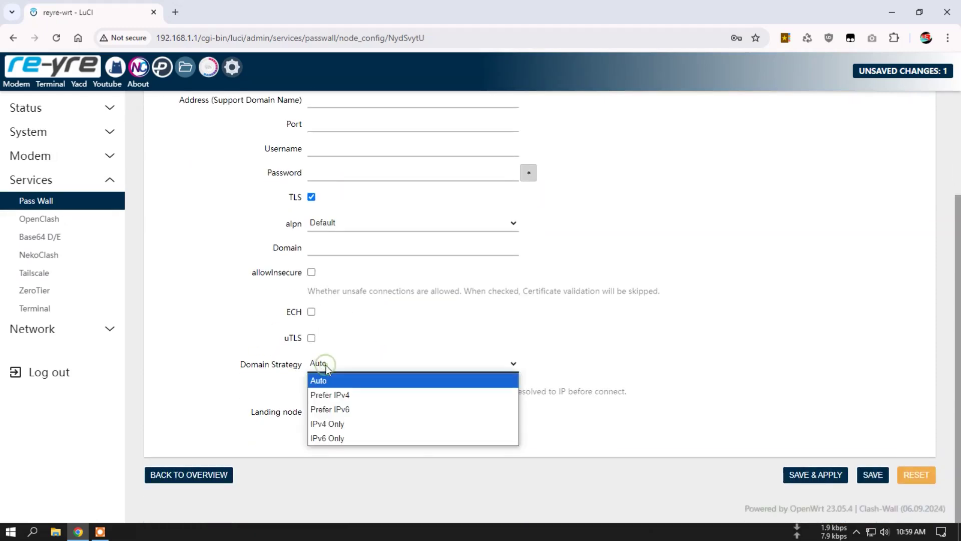
click(311, 311)
click(311, 312)
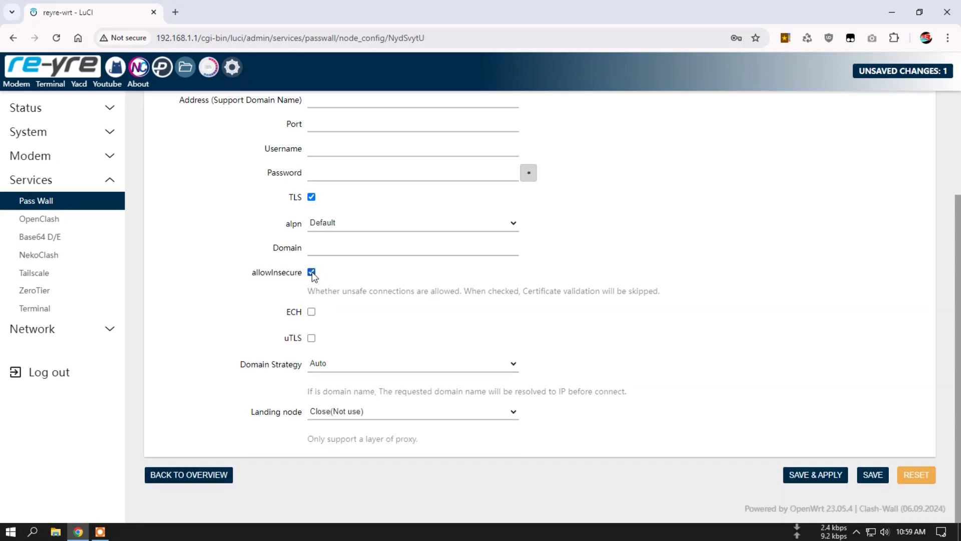
click(311, 338)
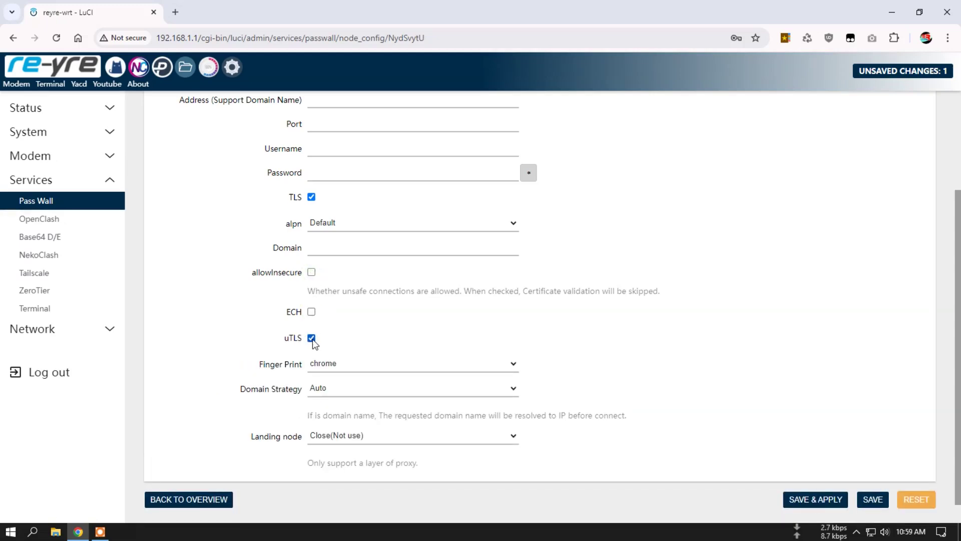
click(311, 339)
scroll(346, 331, up, 3)
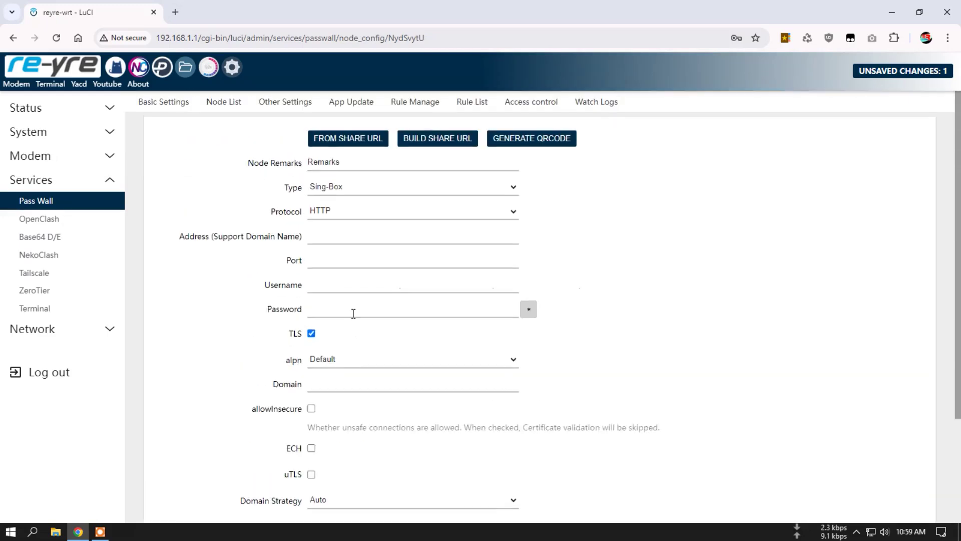
- Set the node's protocol to TUIC and review its congestion control, UDP relay mode and QUIC TLS ALPN choices
click(397, 214)
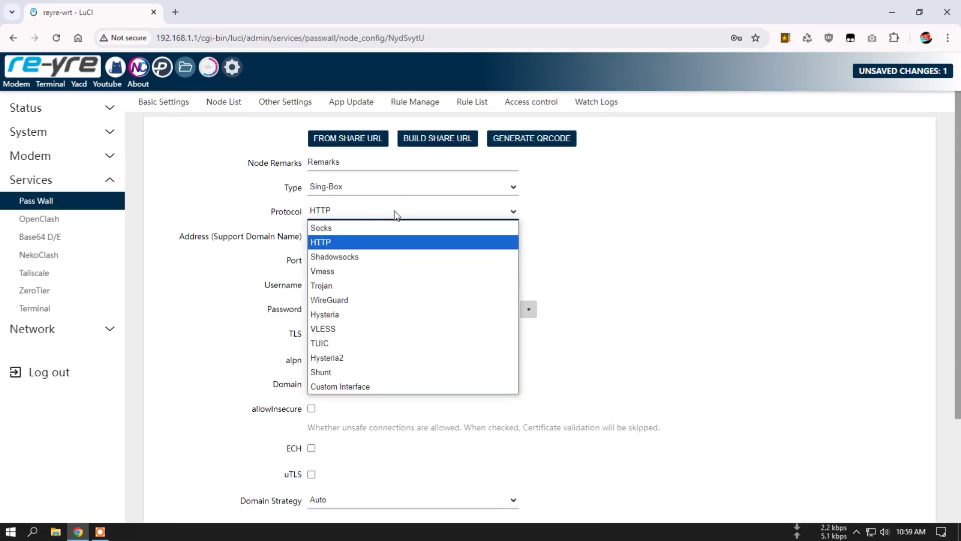
click(357, 345)
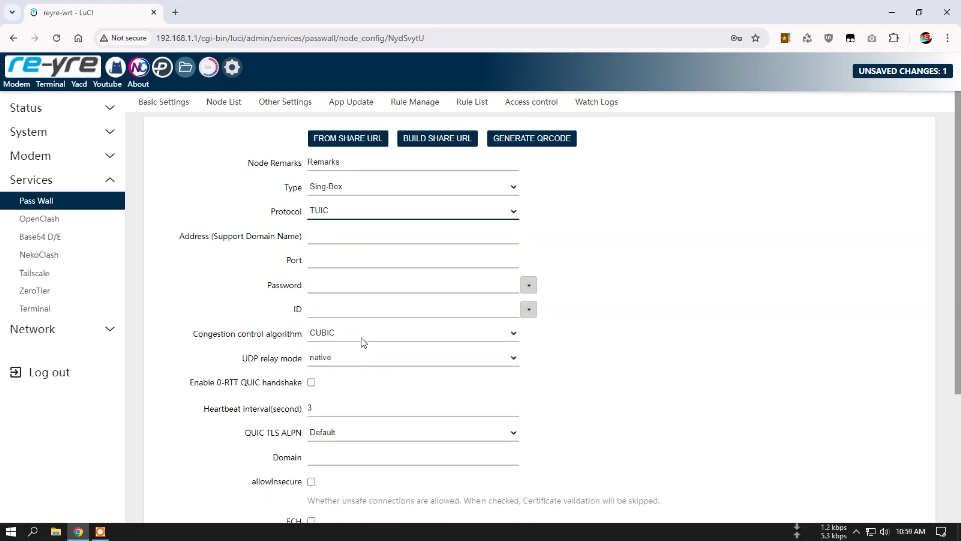
click(365, 334)
click(365, 333)
click(368, 360)
click(368, 360)
click(356, 434)
click(356, 435)
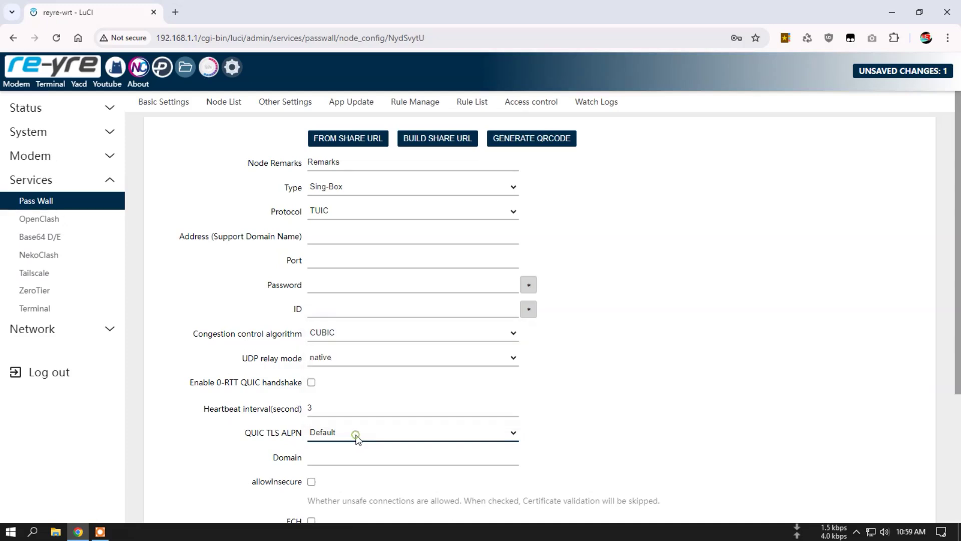
scroll(358, 436, down, 3)
click(366, 371)
click(365, 369)
scroll(366, 370, up, 3)
- Set the Sing-Box node's protocol to Hysteria2 and review its Obfs Type choices
click(388, 215)
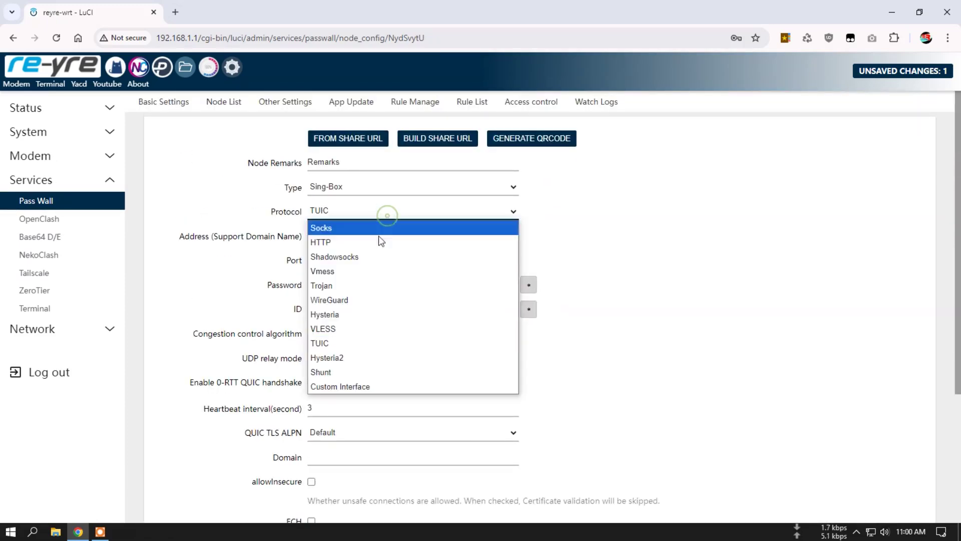
click(354, 357)
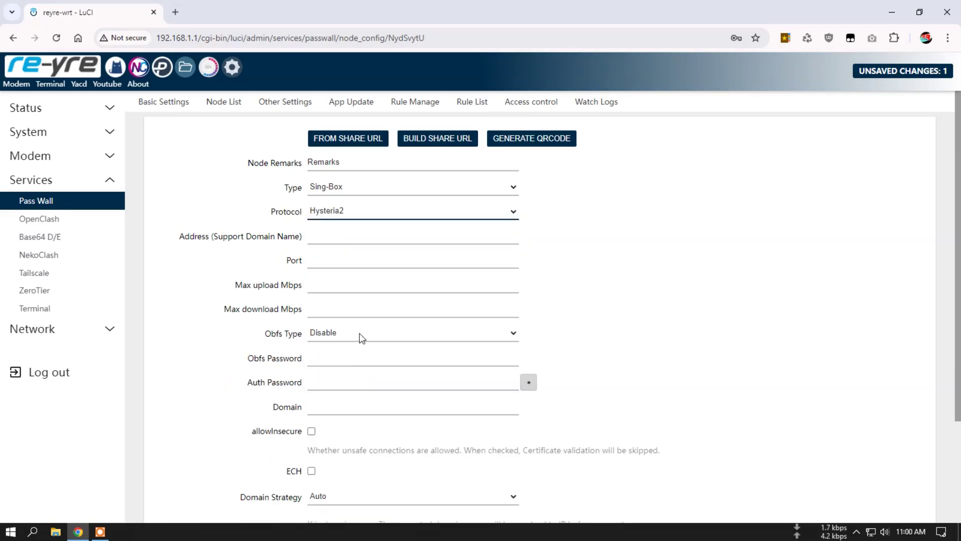
click(360, 334)
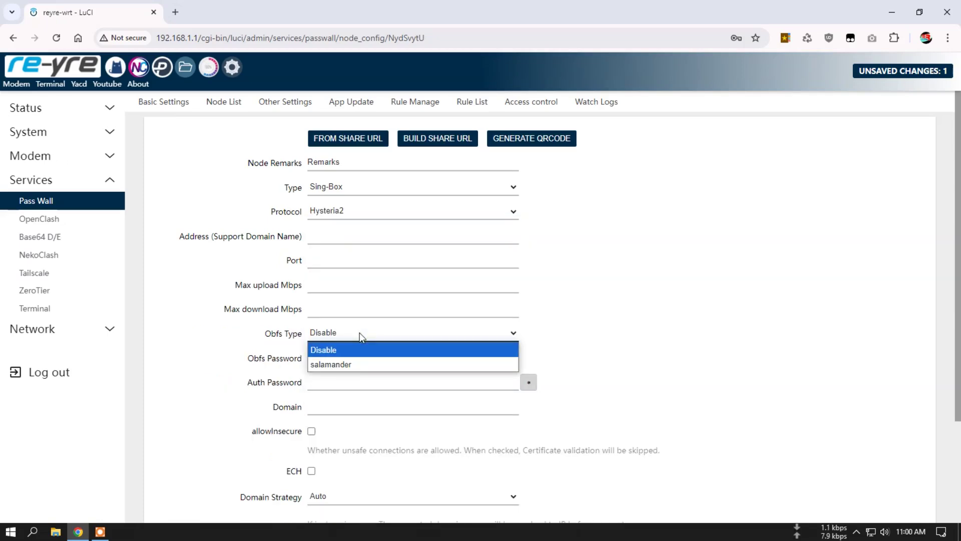
click(359, 332)
scroll(354, 376, down, 2)
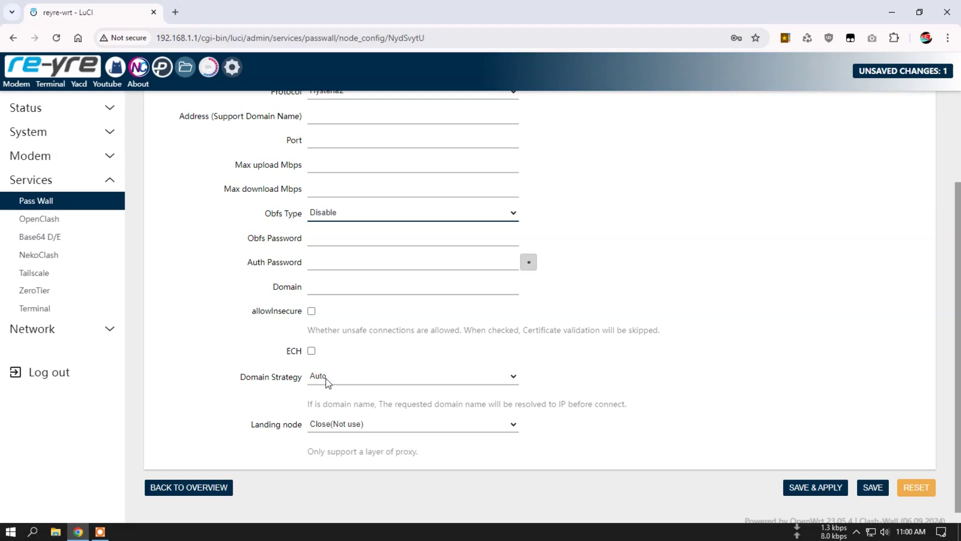
- Enable ECH on the Hysteria2 node, try its PQ signature and TLS record sizing options, leaving both disabled, and review the Domain Strategy choices
click(312, 351)
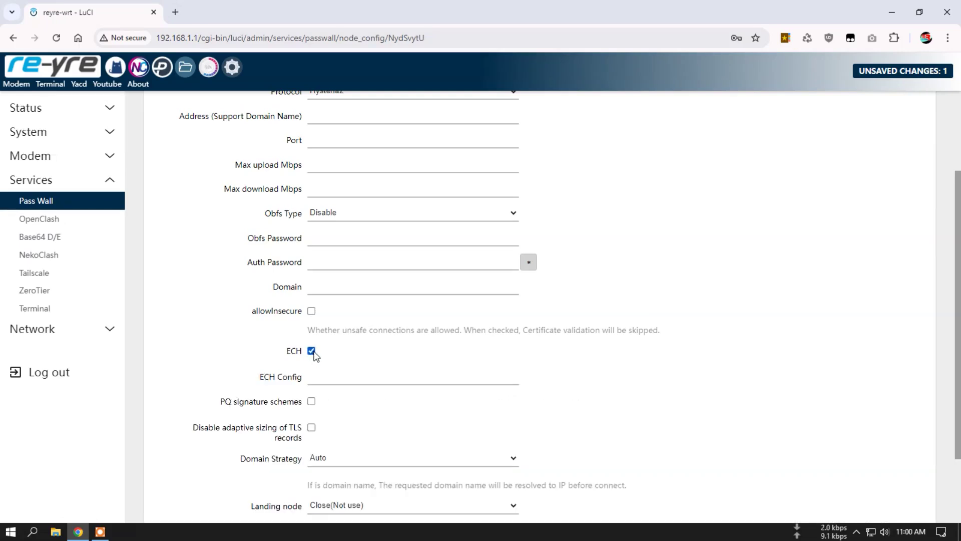
scroll(332, 427, down, 1)
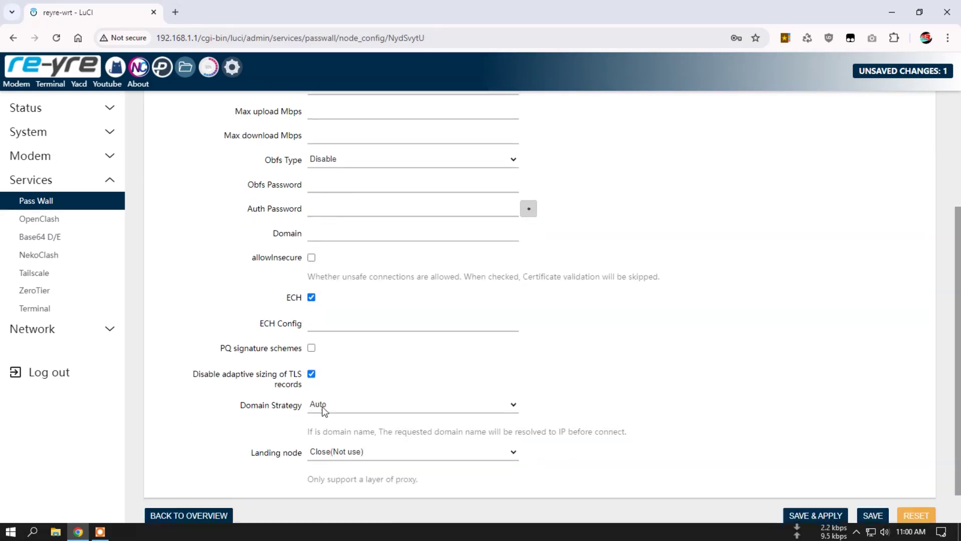
click(314, 369)
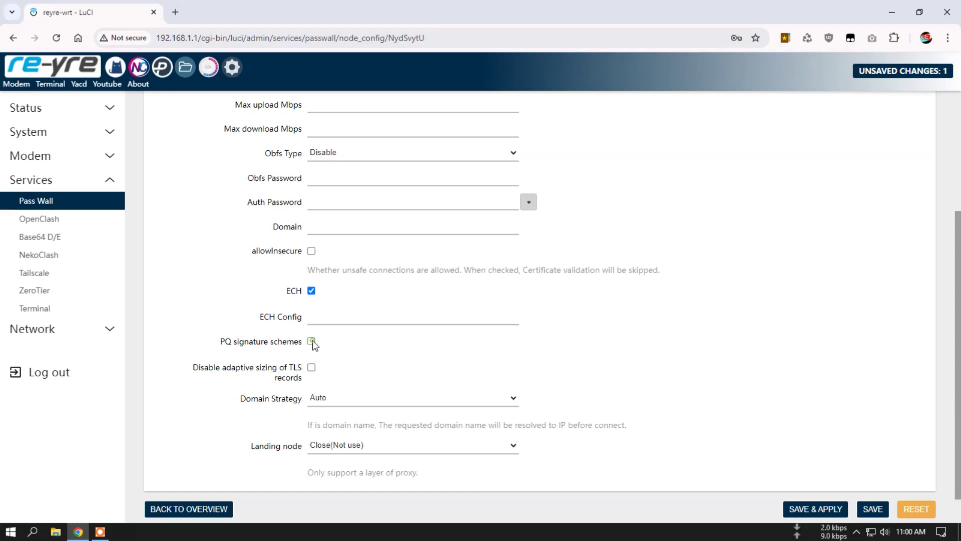
click(311, 341)
click(366, 398)
click(366, 398)
scroll(393, 372, up, 3)
- Set the node's protocol to Hysteria, review its Auth Type choices and enable allowInsecure
click(376, 214)
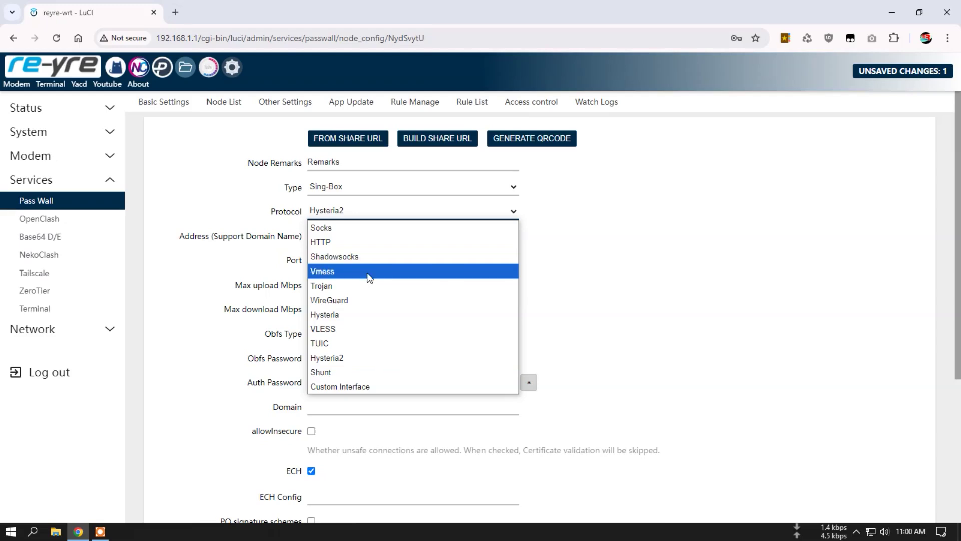
click(352, 315)
click(366, 309)
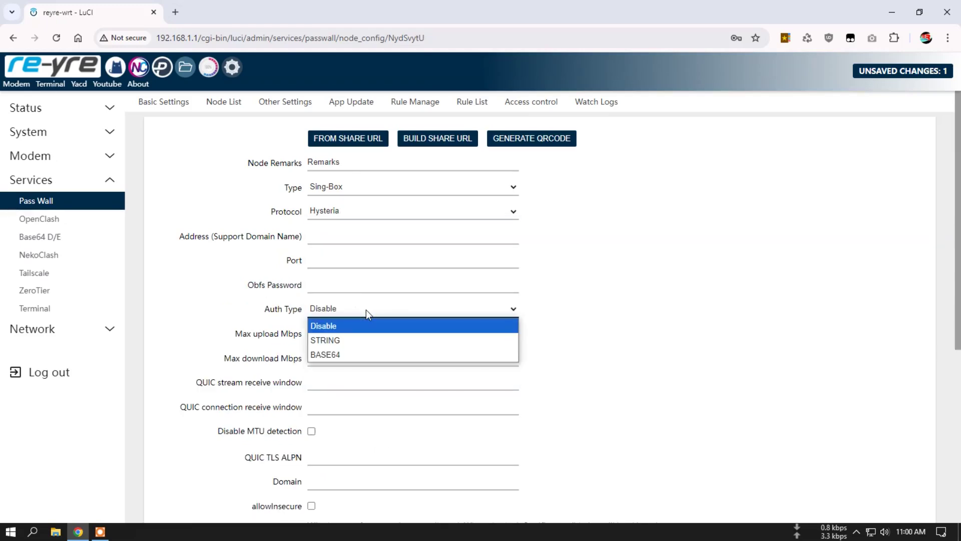
click(366, 310)
scroll(369, 342, down, 1)
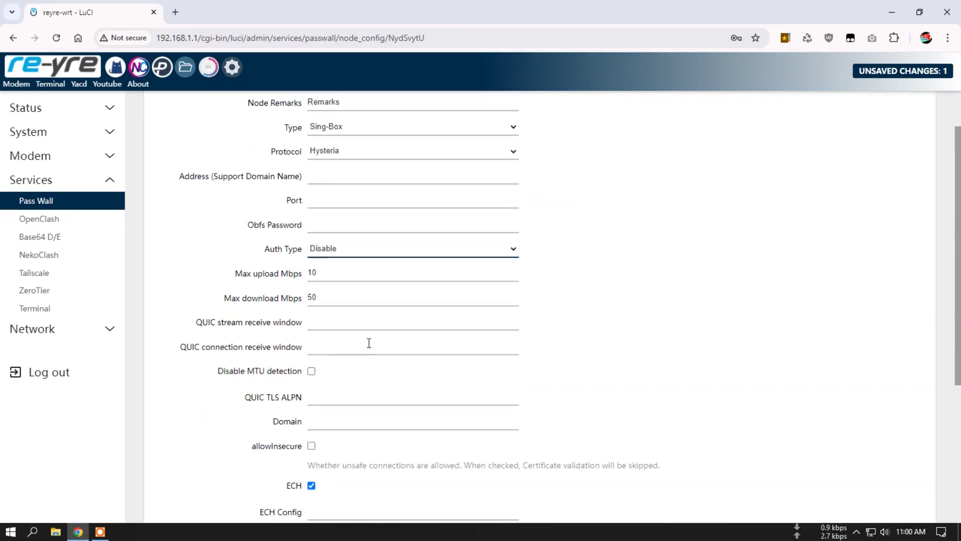
scroll(369, 342, down, 2)
click(312, 325)
scroll(350, 335, down, 2)
scroll(393, 340, up, 5)
- Switch the node's protocol to Vmess and on to Trojan, reviewing the Trojan TLS and transport options
click(403, 212)
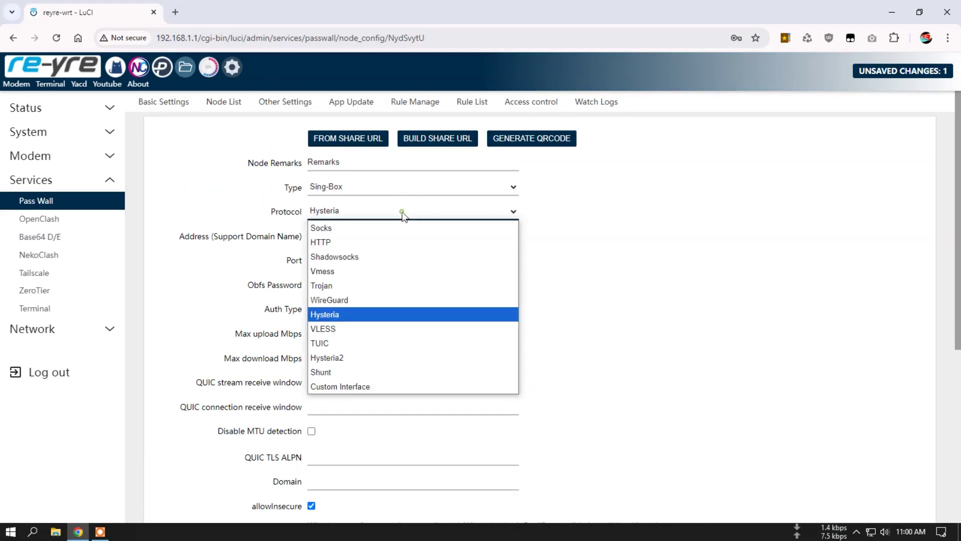
click(381, 272)
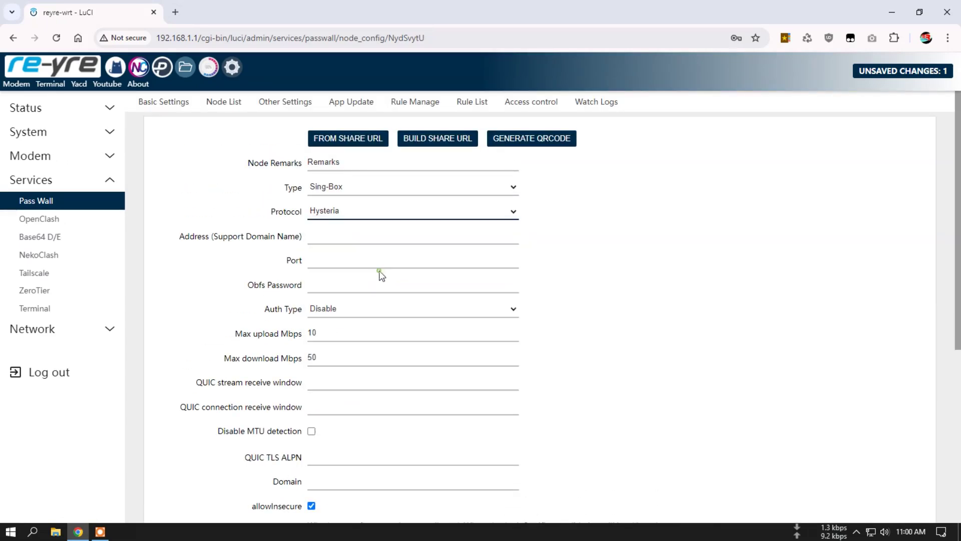
click(399, 211)
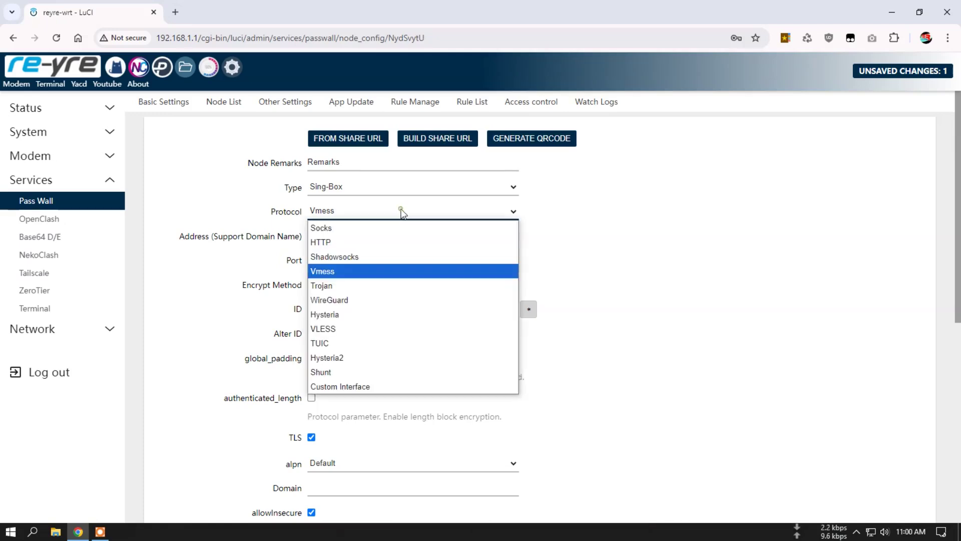
click(386, 285)
scroll(383, 328, down, 5)
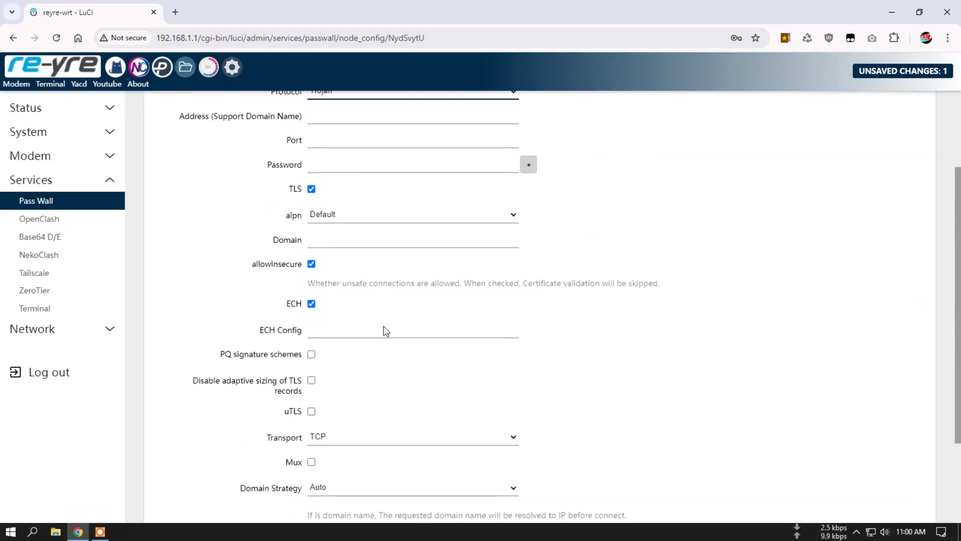
scroll(384, 328, up, 5)
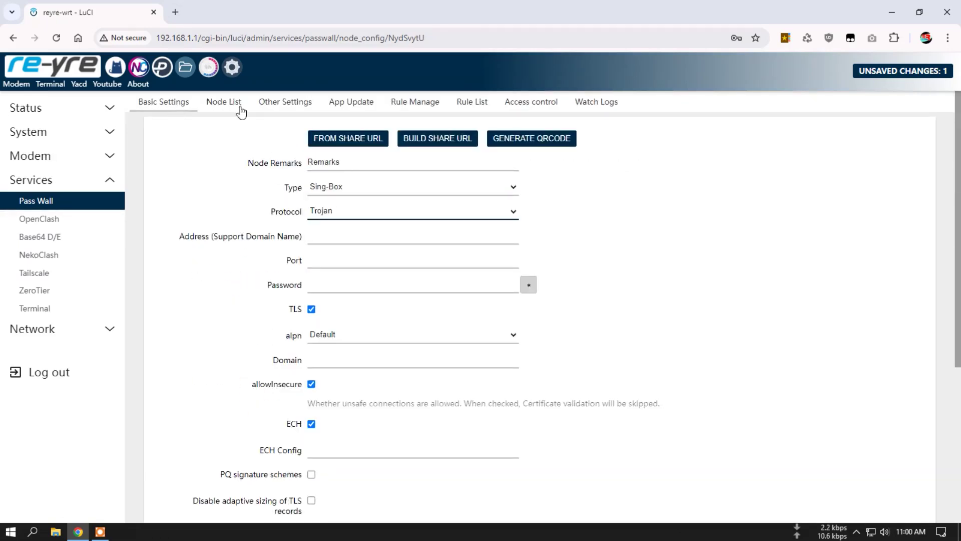
- Check ChinaDNS-NG, Sing-Box, Xray and Passwall for app updates, and update Xray to v24.9.19
click(349, 106)
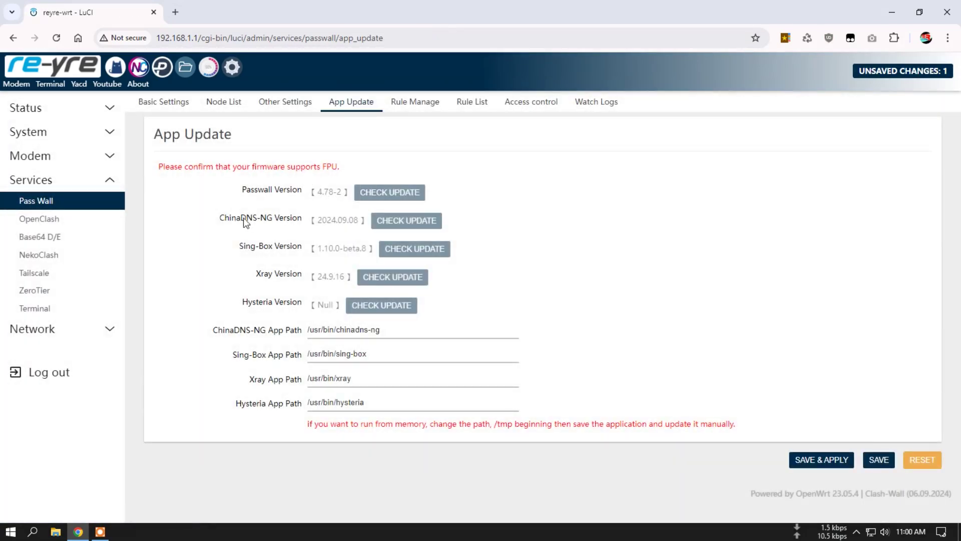
click(422, 220)
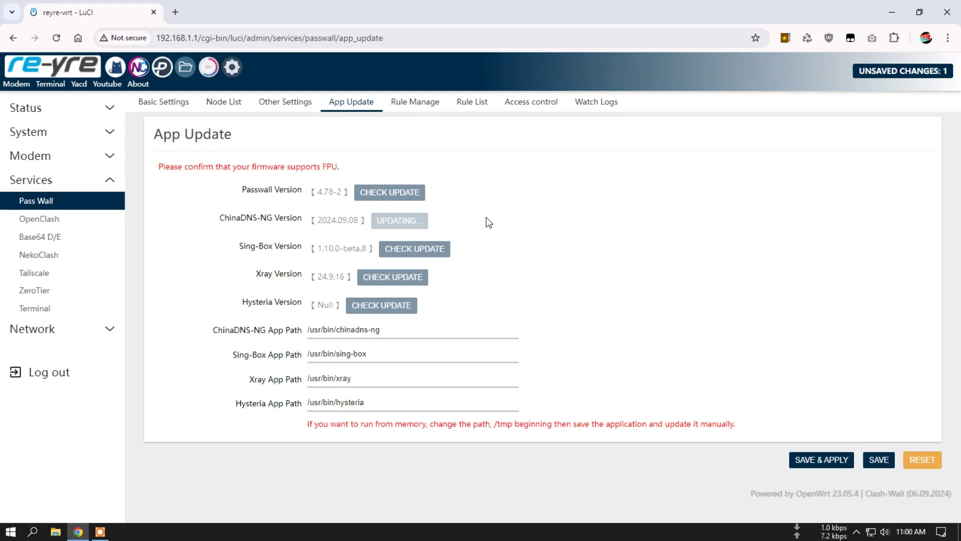
click(422, 248)
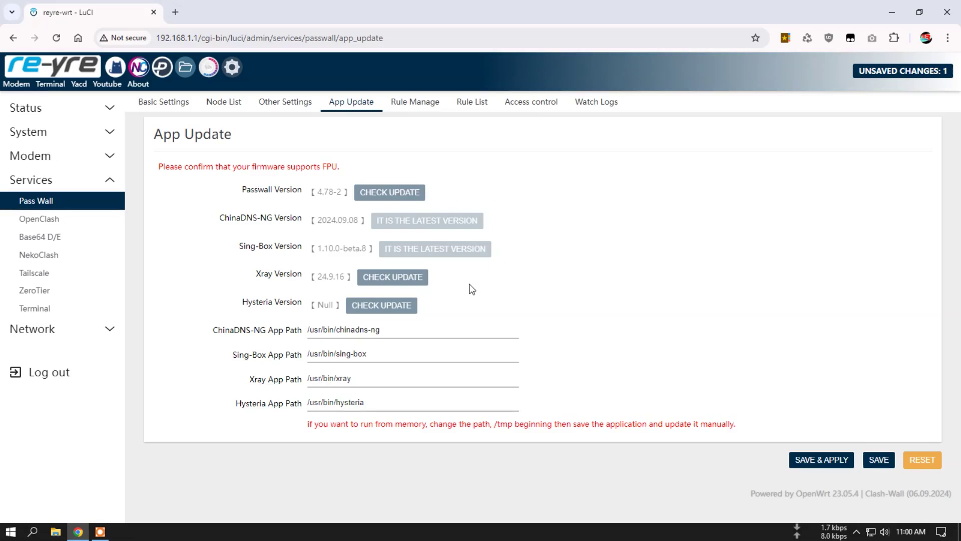
click(394, 279)
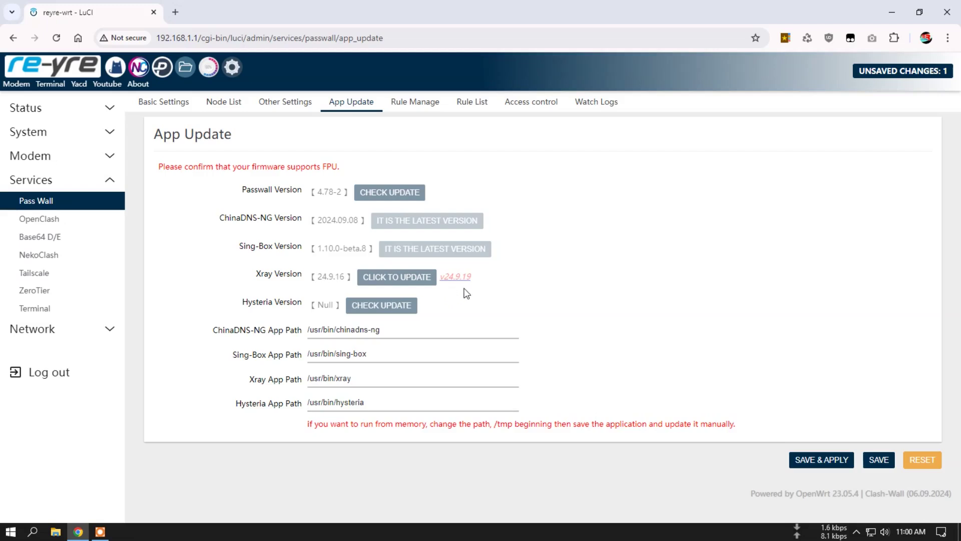
click(390, 194)
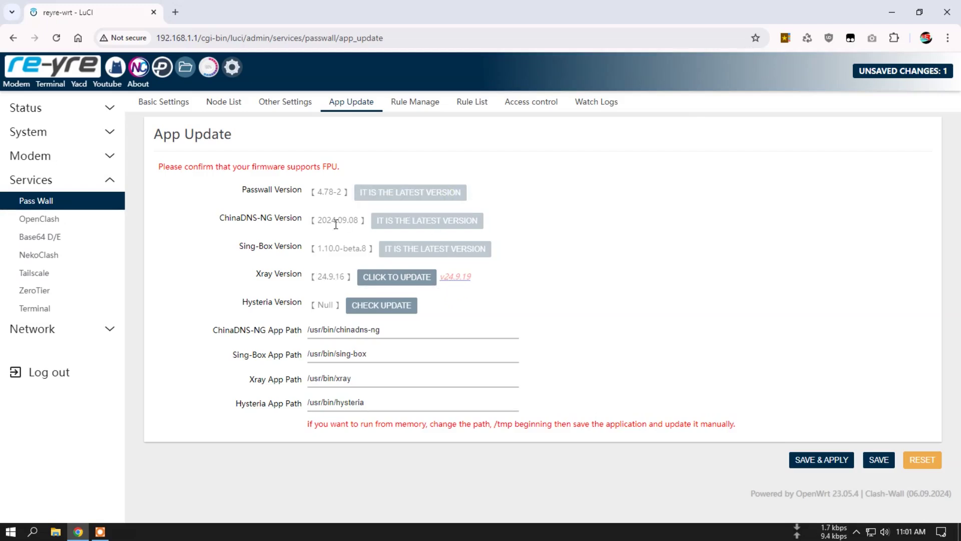
click(406, 278)
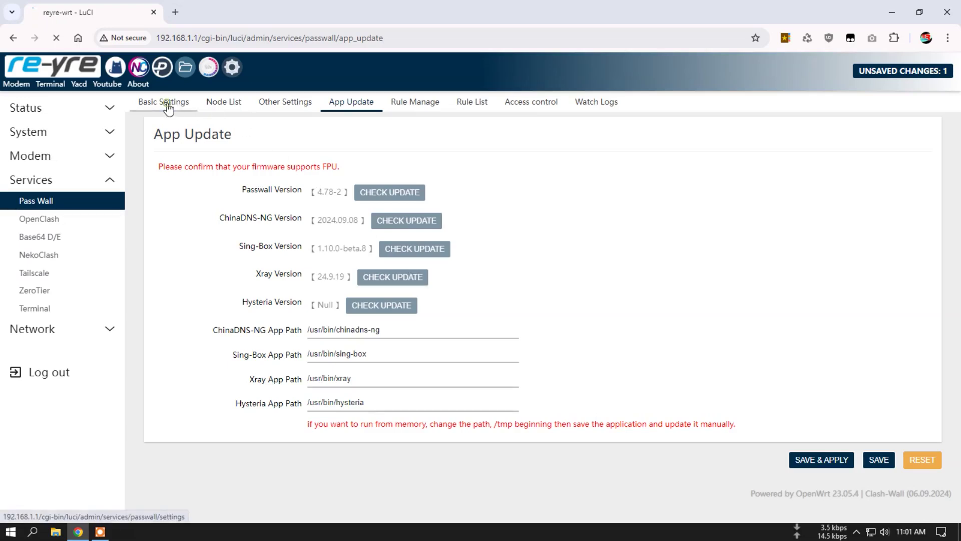
- Review Pass Wall's basic settings, including the Main, DNS, Mode, Log and FAQ sections and the Socks configuration
click(167, 103)
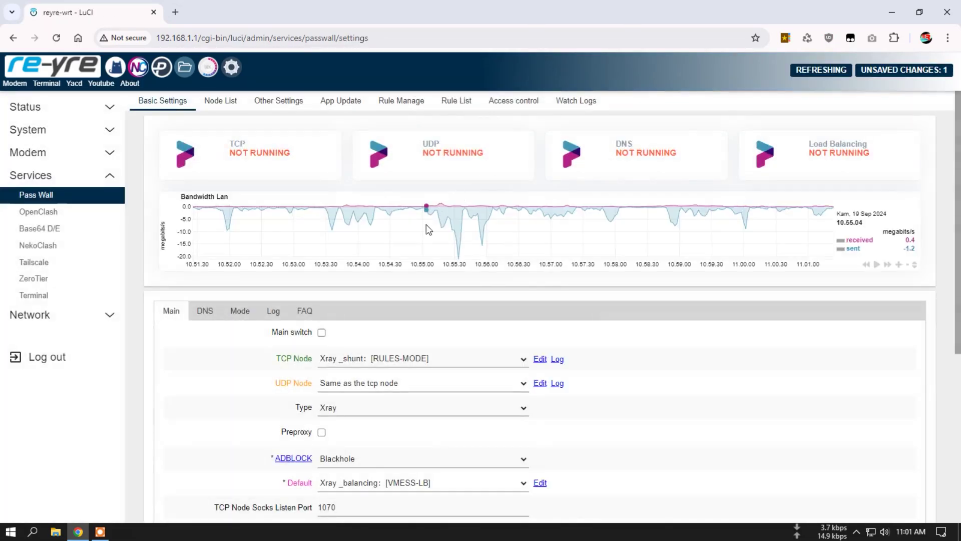
click(205, 311)
scroll(366, 305, down, 3)
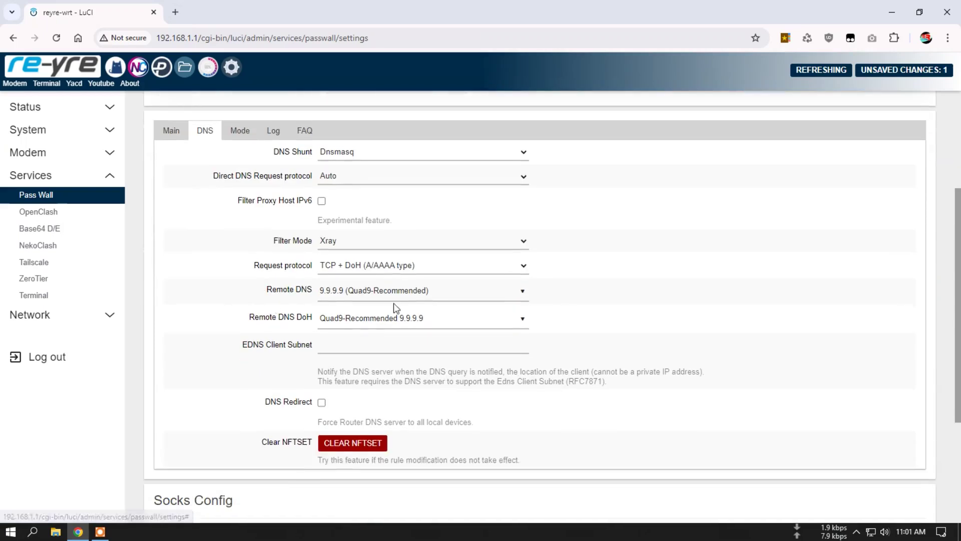
click(244, 130)
click(275, 133)
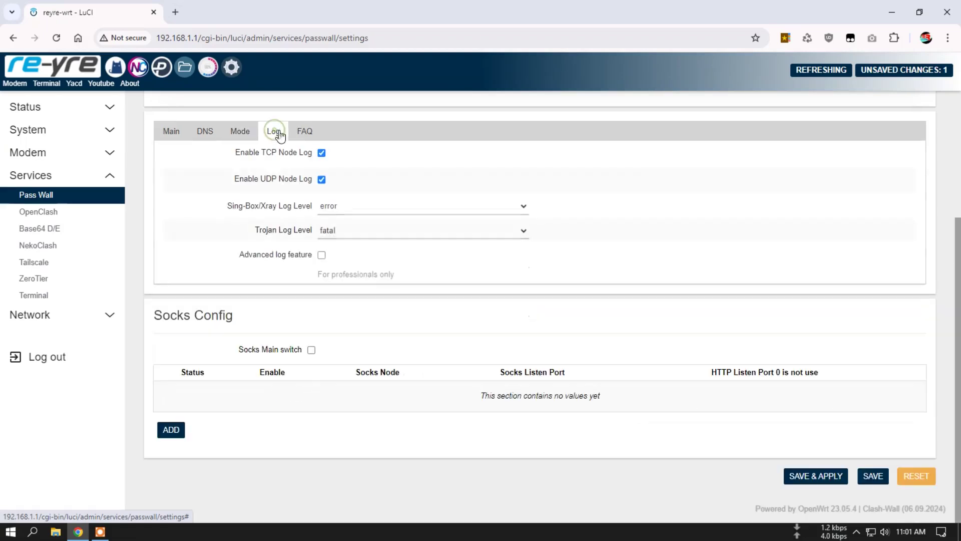
click(304, 132)
click(175, 132)
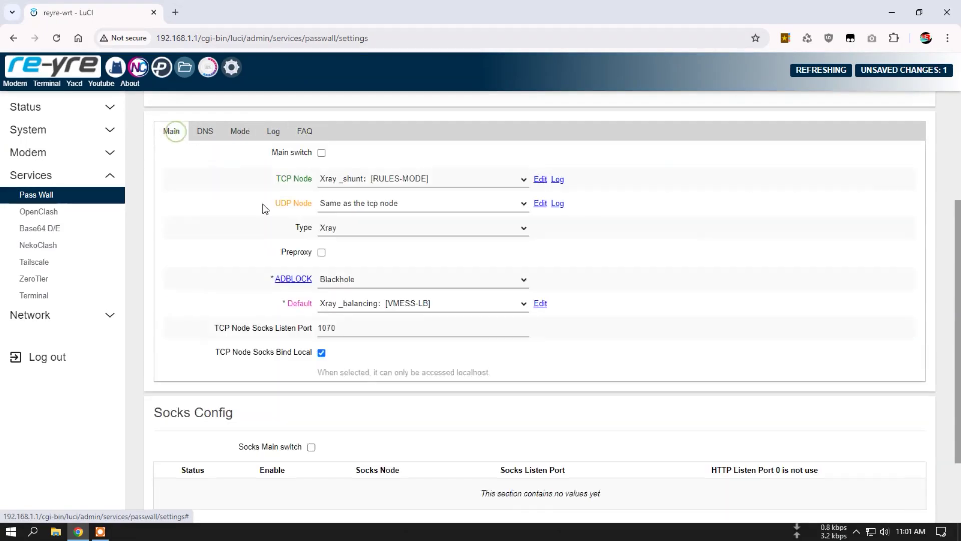
scroll(252, 284, up, 2)
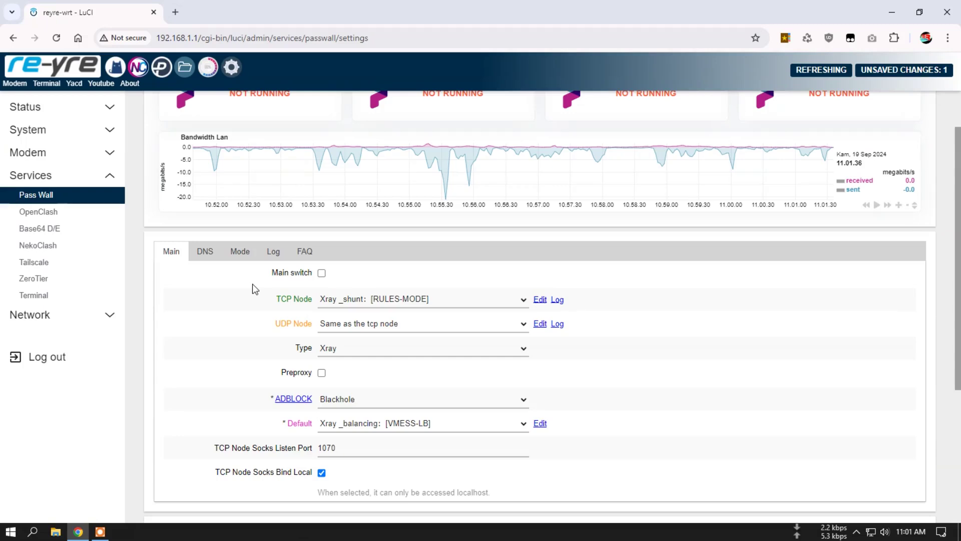
scroll(251, 284, up, 1)
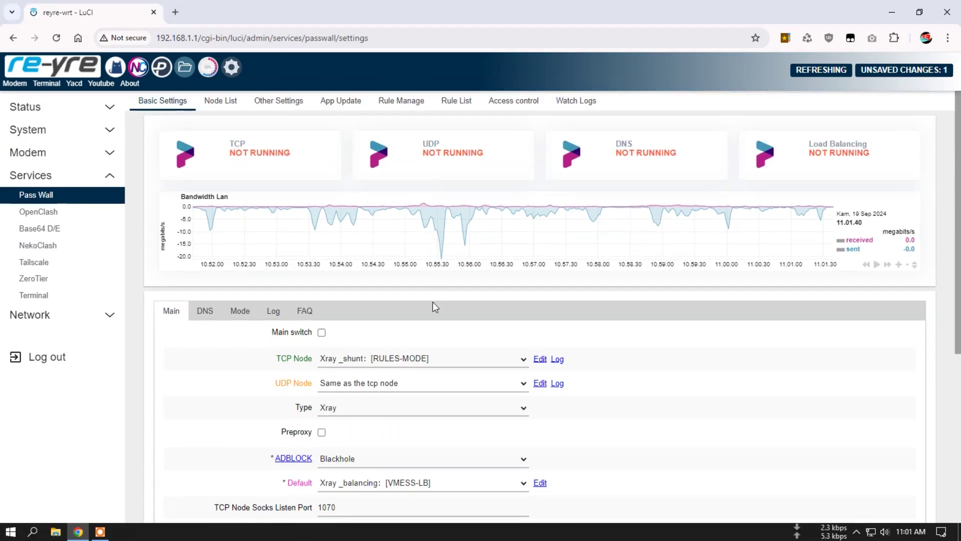
scroll(432, 305, down, 5)
scroll(429, 307, up, 5)
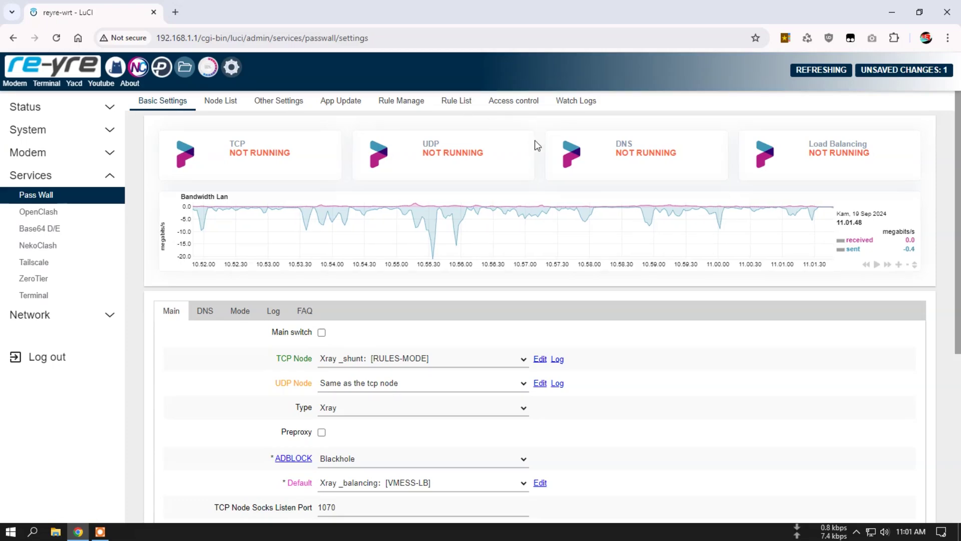
scroll(539, 314, down, 6)
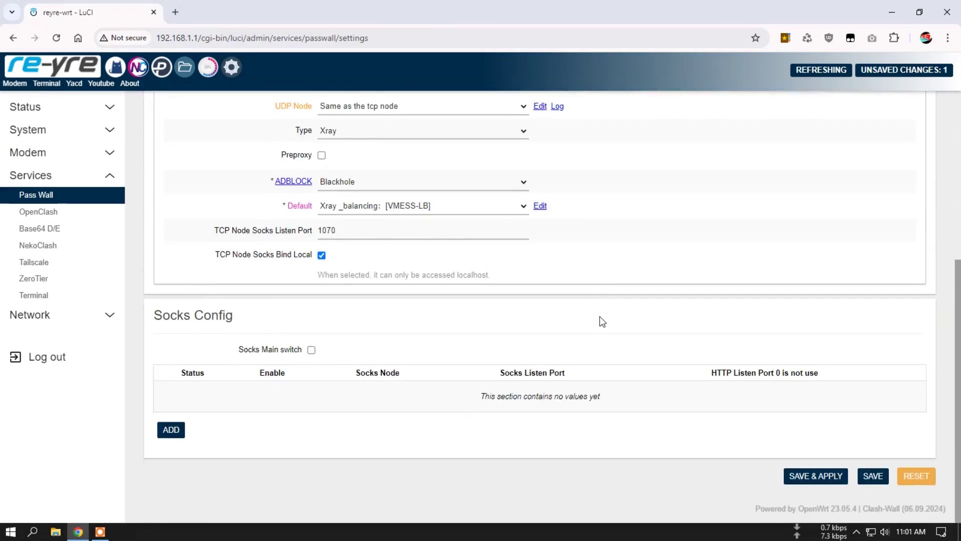
scroll(601, 318, up, 6)
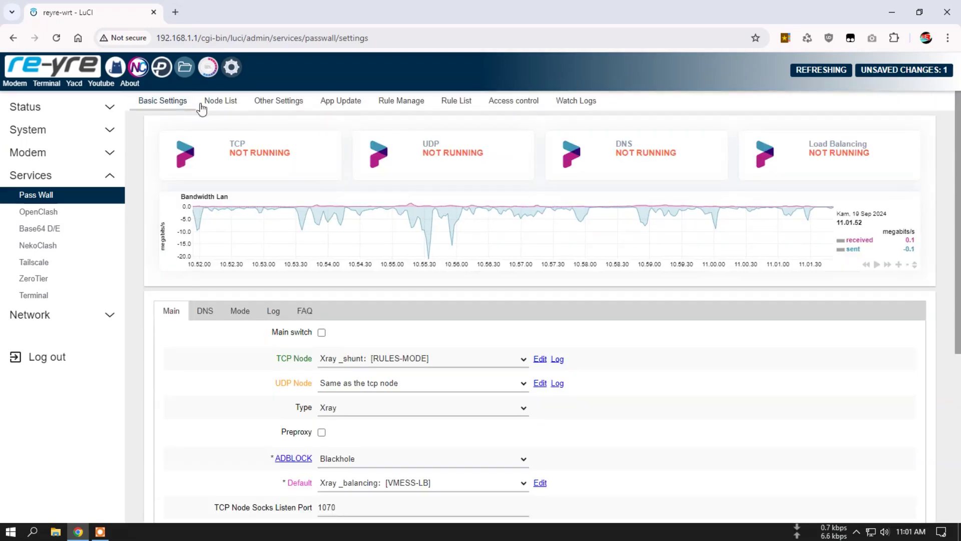
- Look through the nodes in Pass Wall's node list and return to the basic settings
click(220, 103)
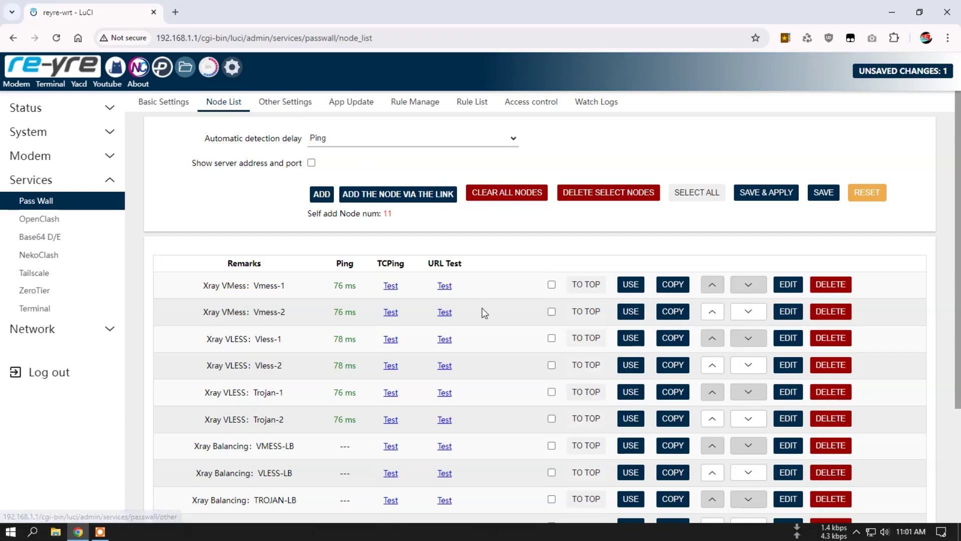
scroll(482, 308, down, 3)
scroll(482, 306, up, 3)
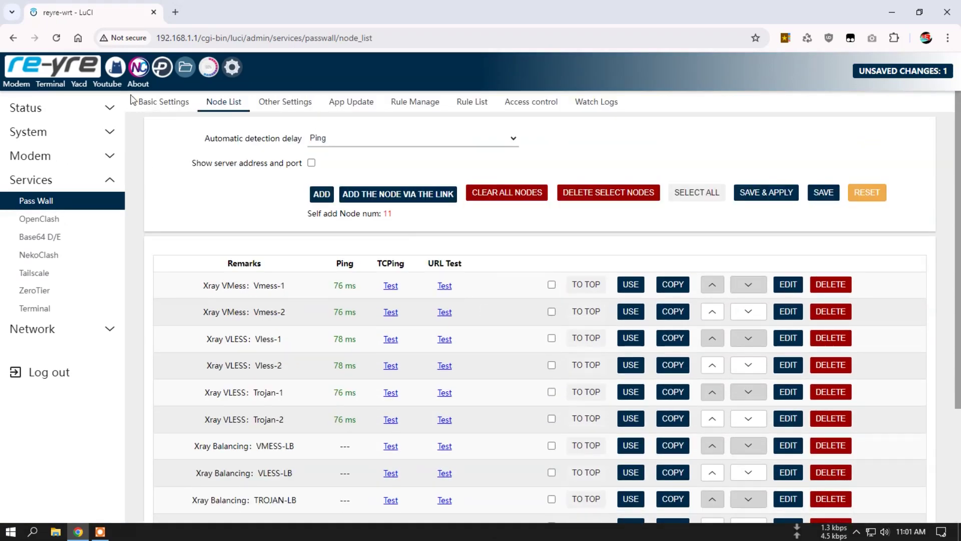
click(155, 103)
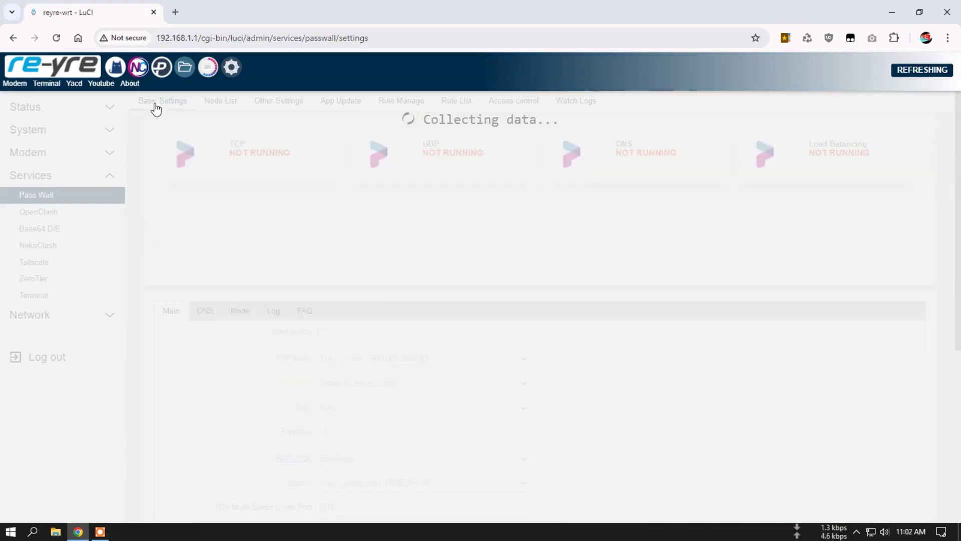